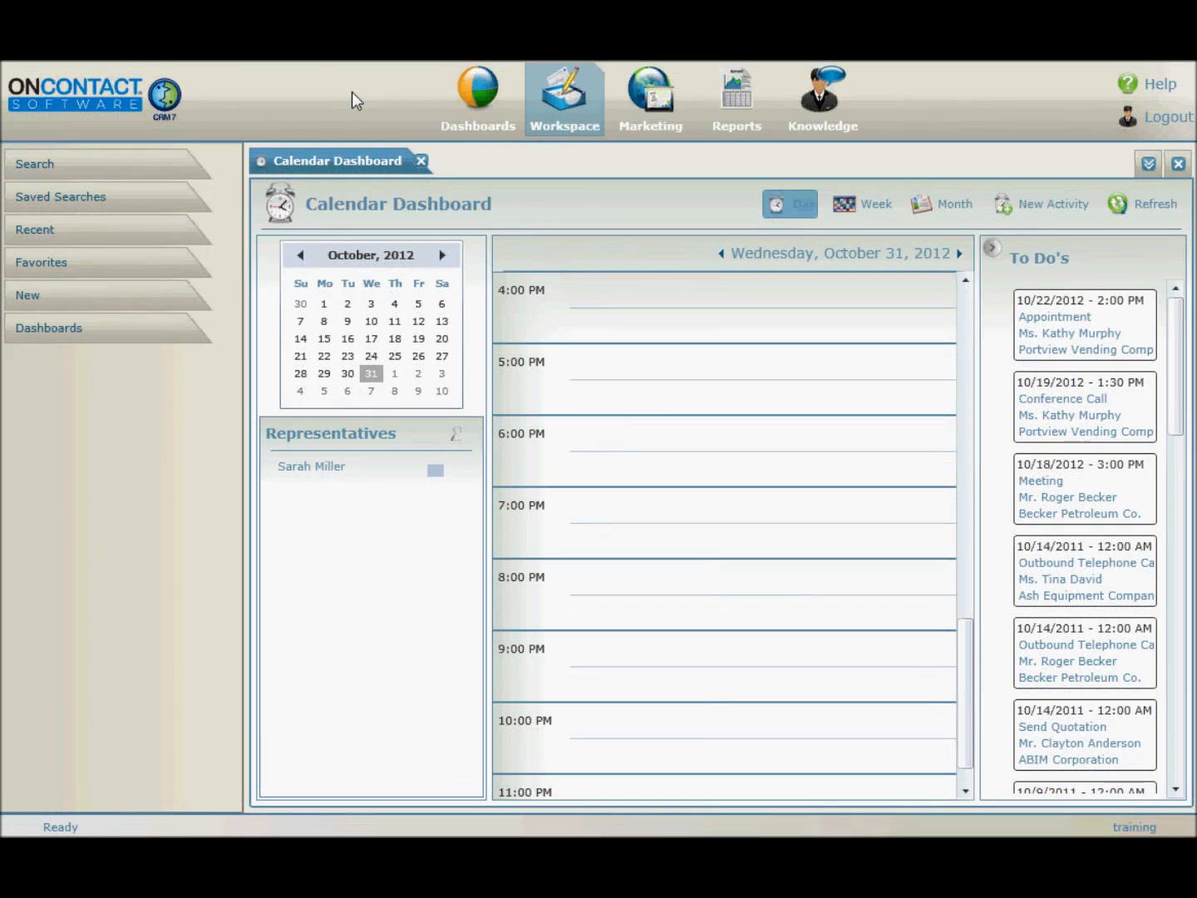
# Step: Start a new company record and name it Training Company
pyautogui.click(149, 296)
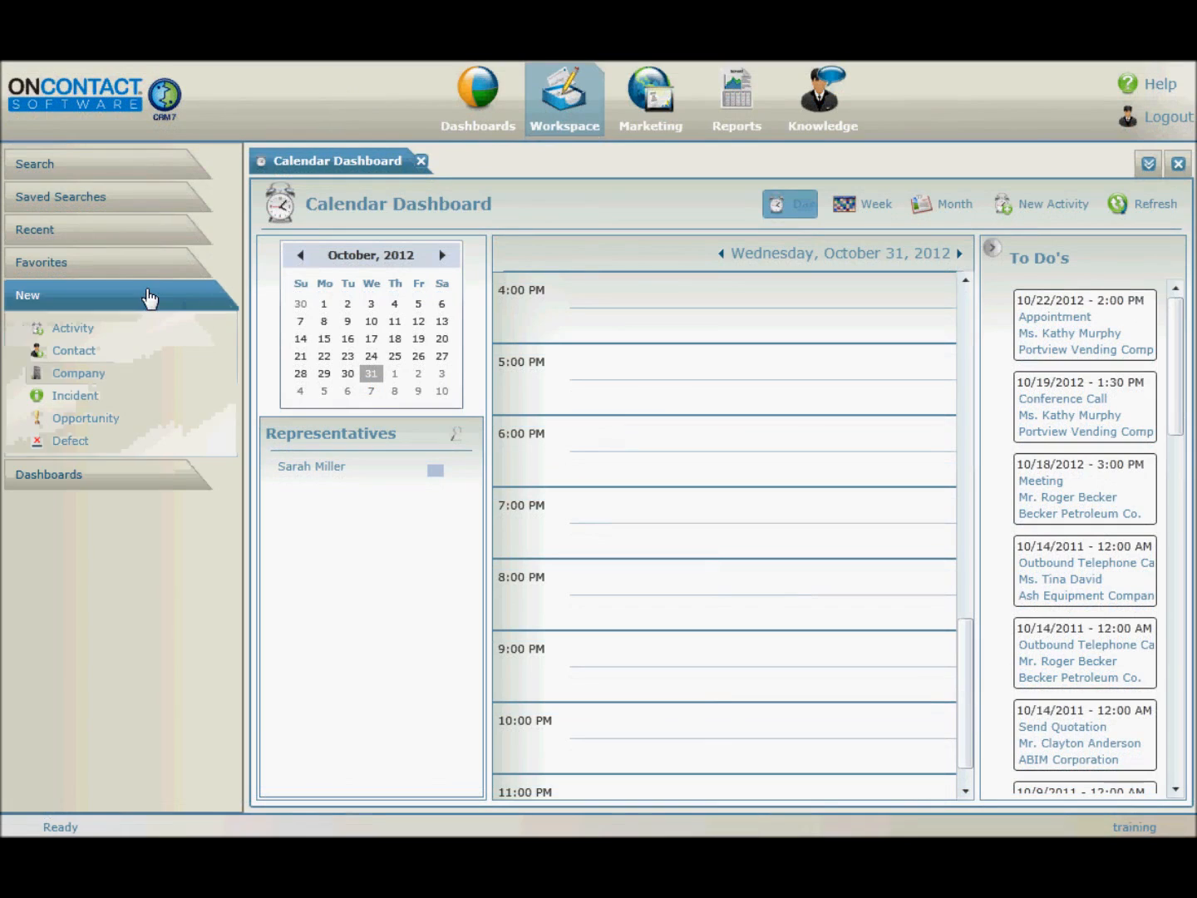
pyautogui.click(85, 379)
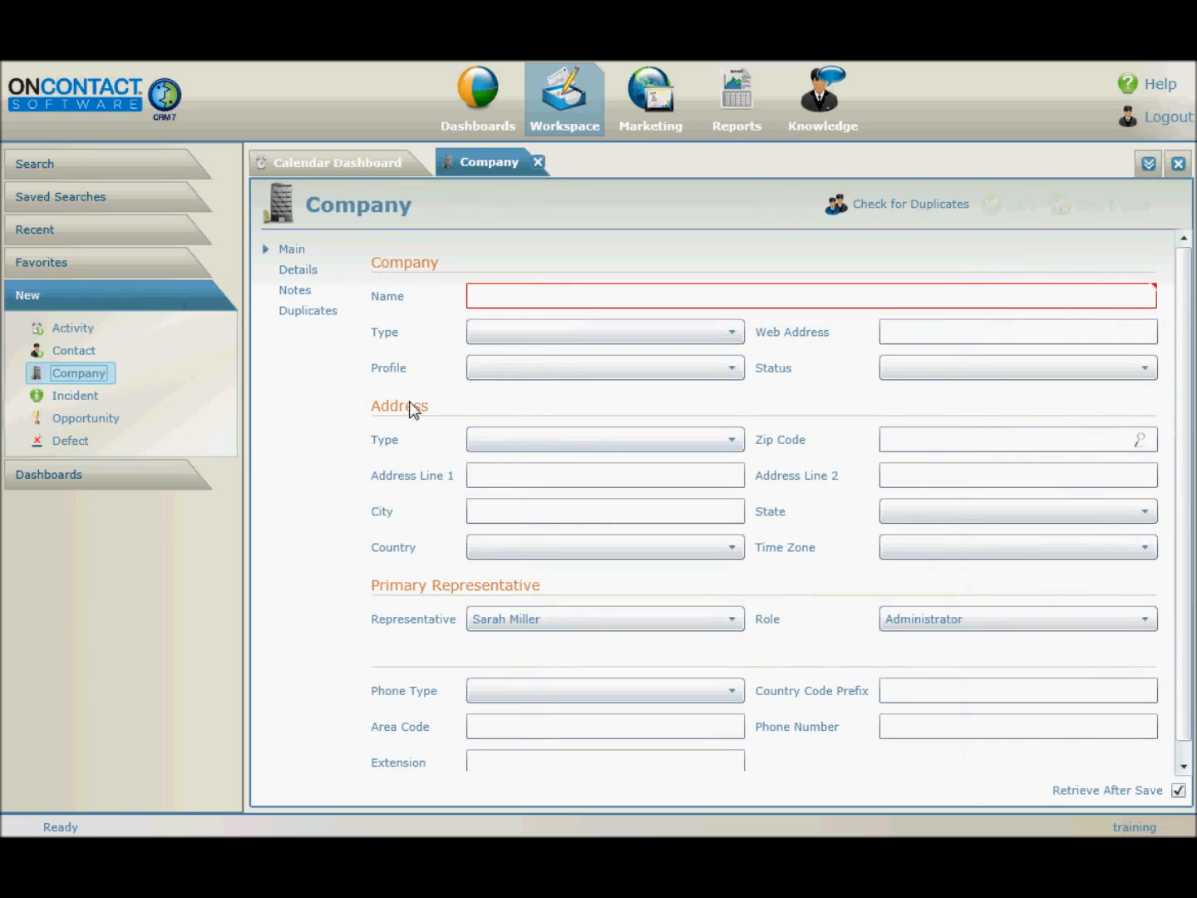
pyautogui.click(507, 297)
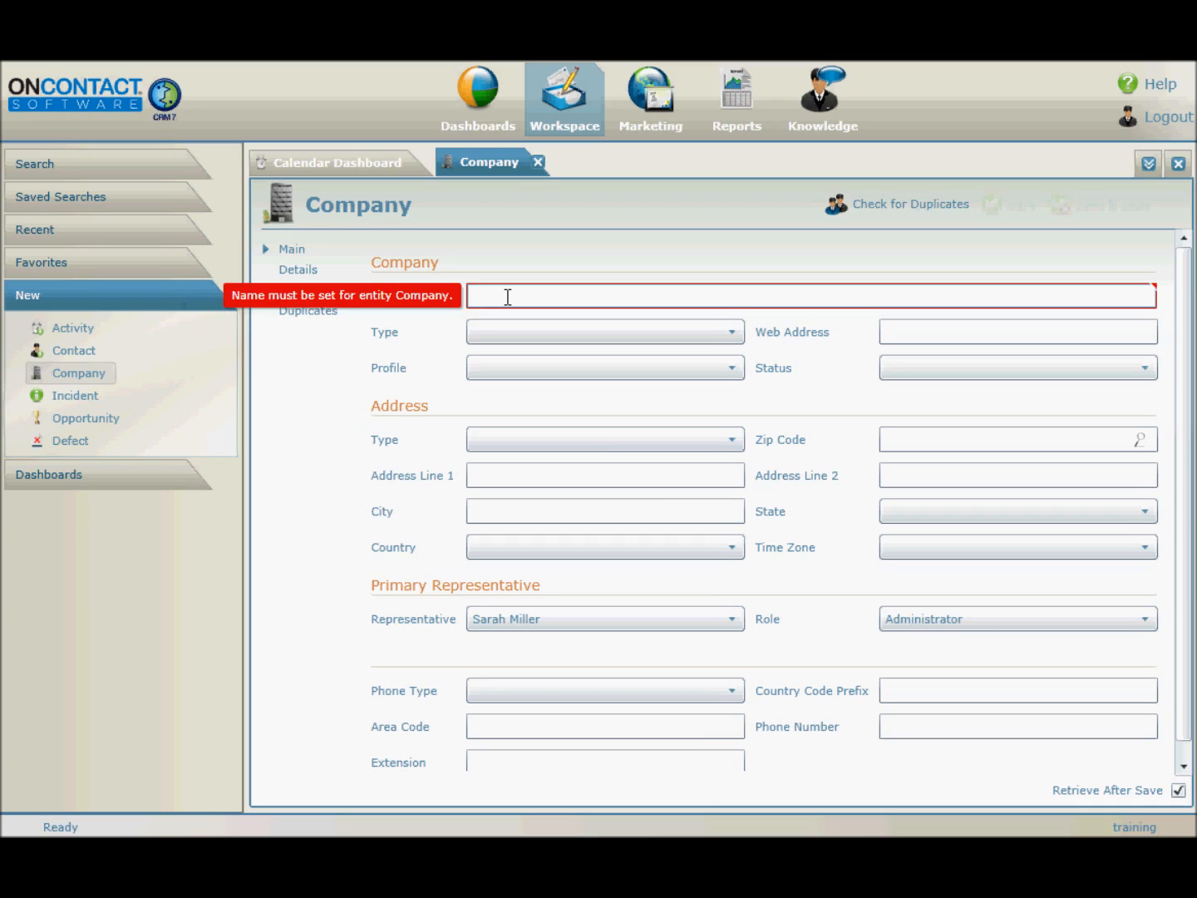
pyautogui.write('Training Company')
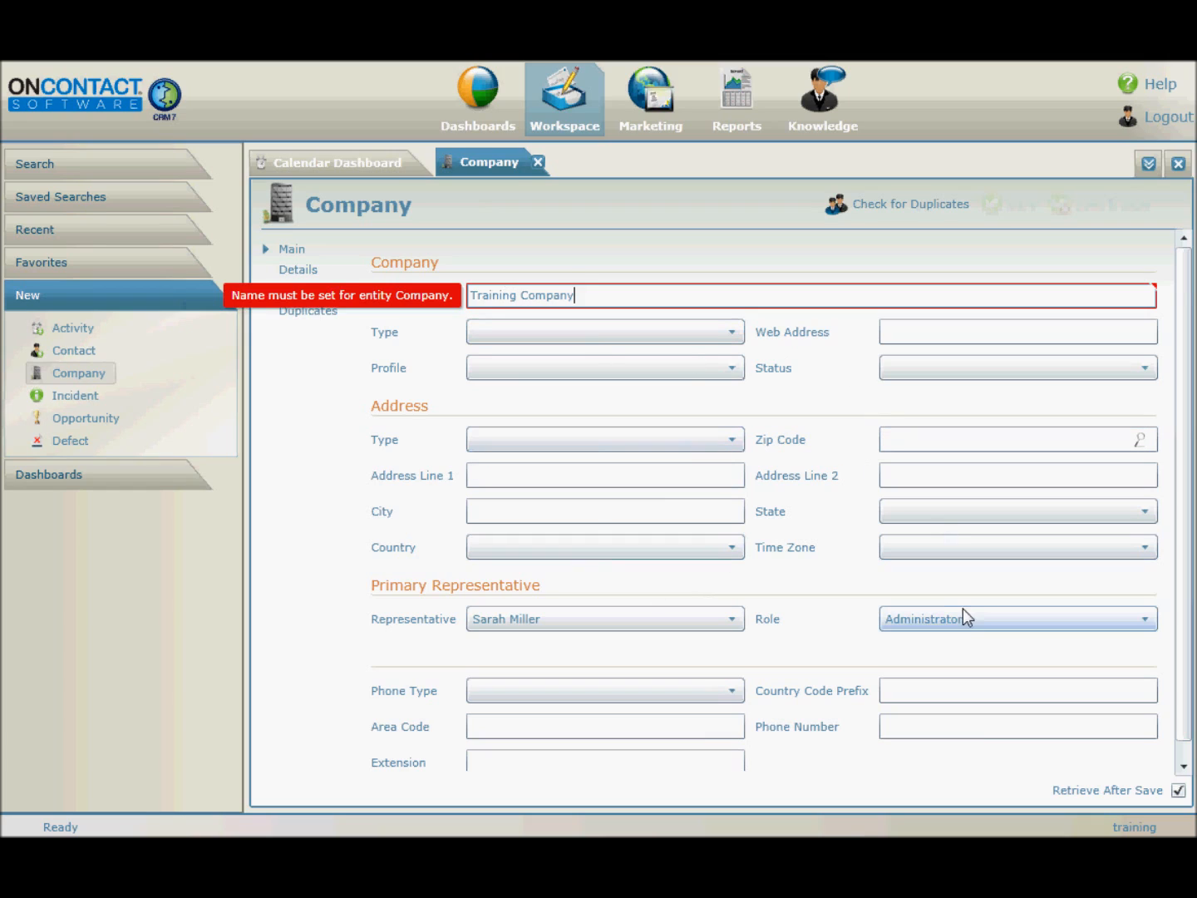
# Step: Look up zip code 53012 and select the Cedarburg record to fill in the company's address fields
pyautogui.click(977, 441)
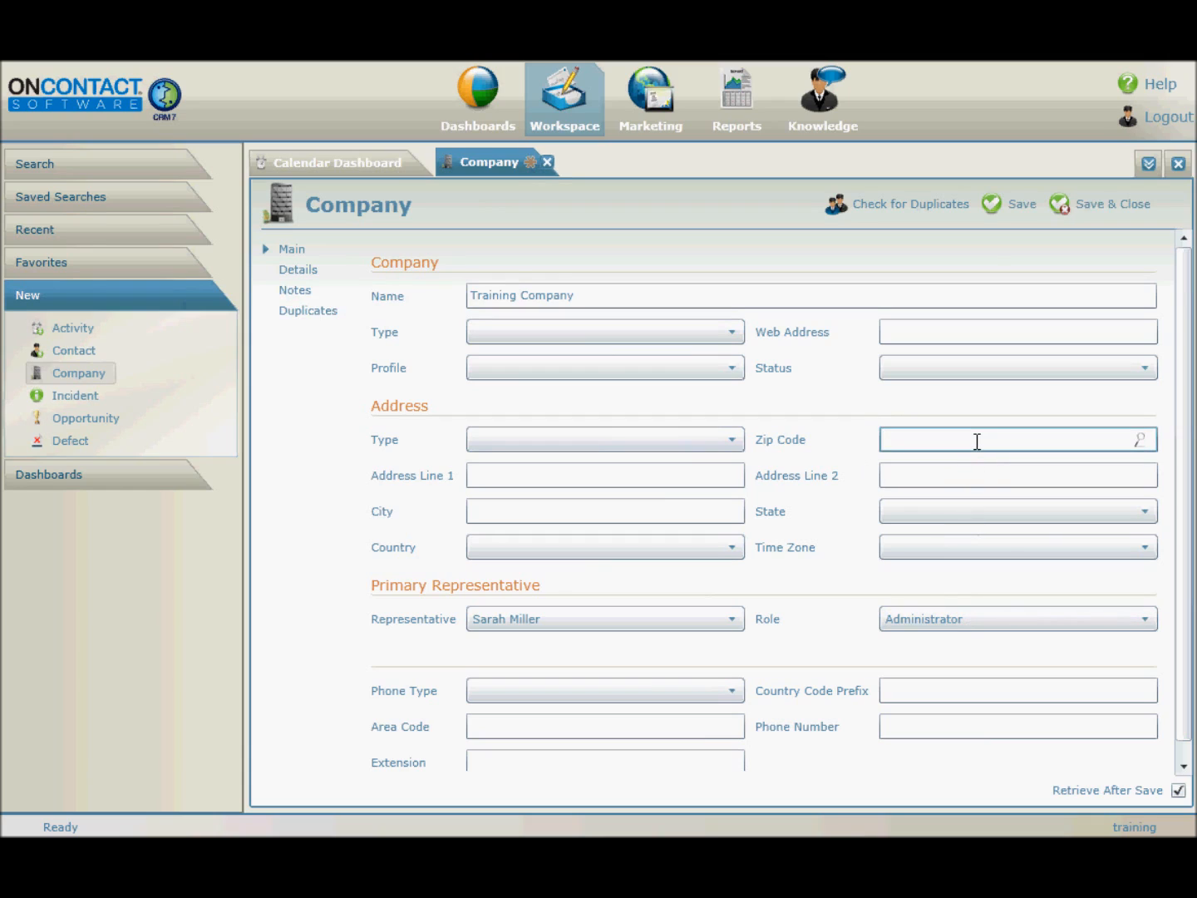
pyautogui.click(1142, 442)
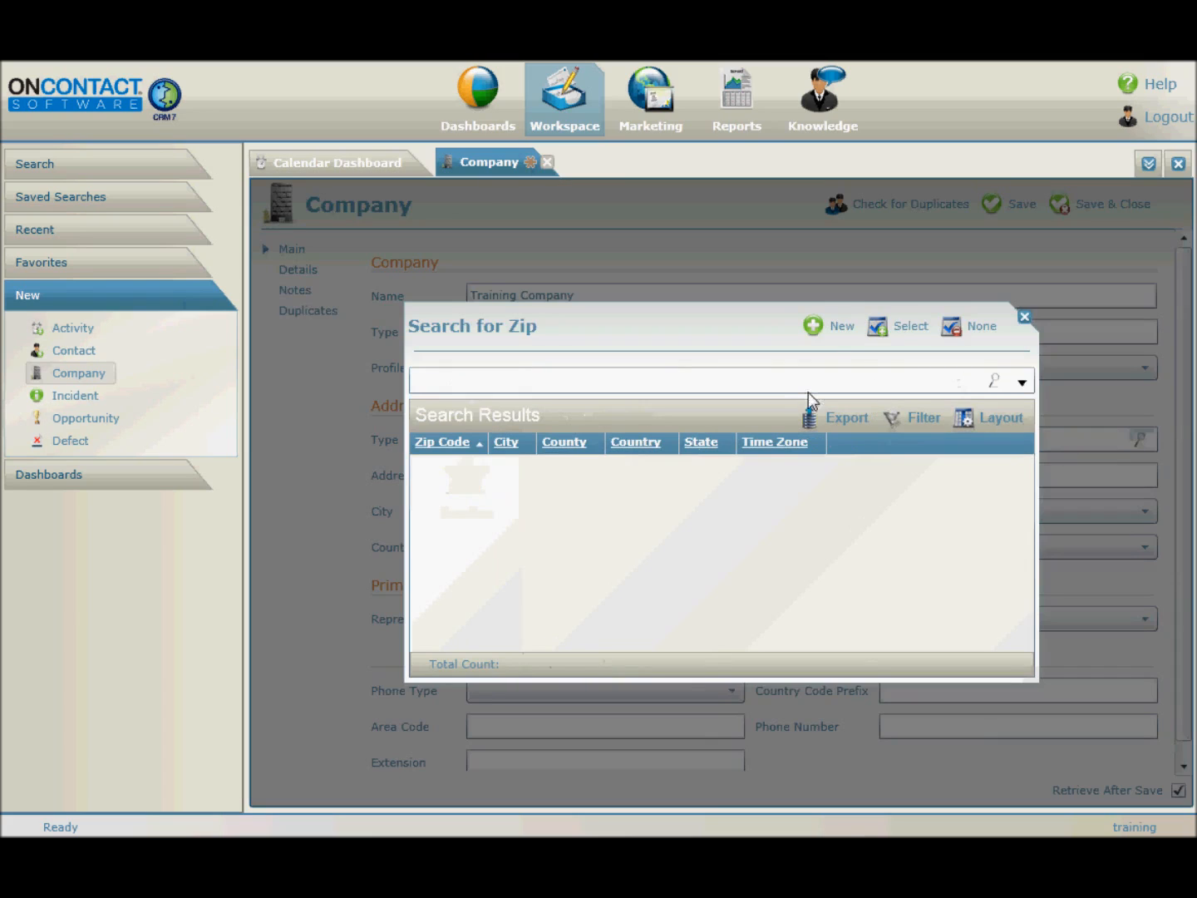
pyautogui.click(782, 383)
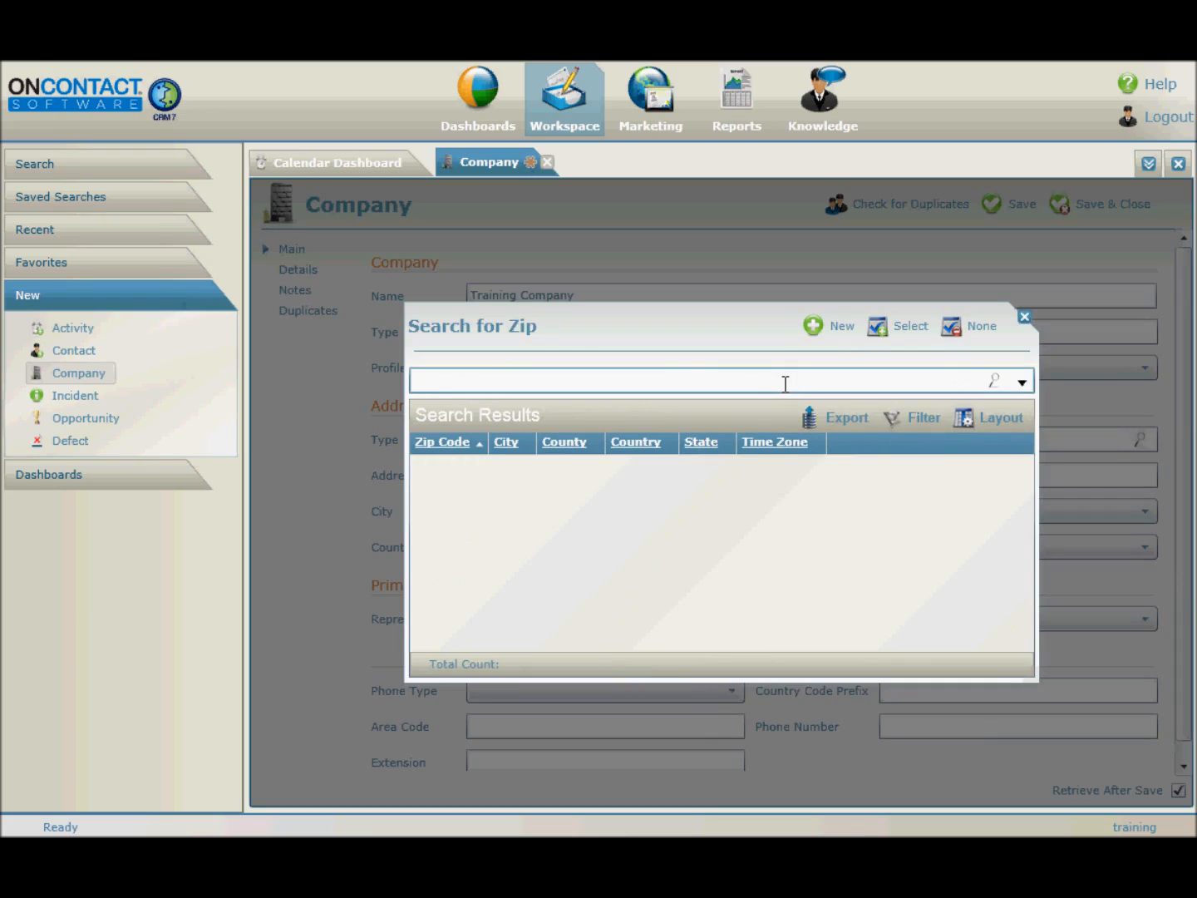
pyautogui.write('53012')
pyautogui.press('Return')
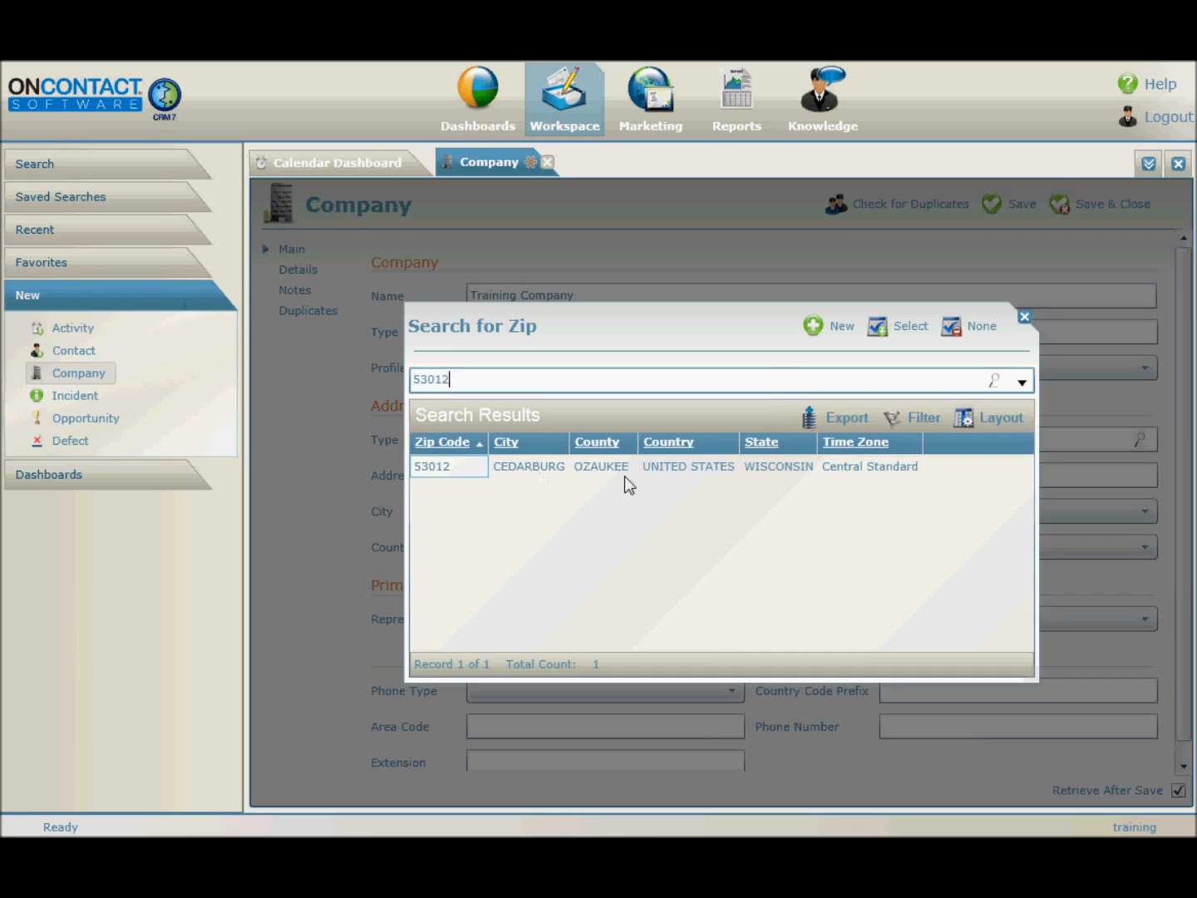
pyautogui.doubleClick(708, 467)
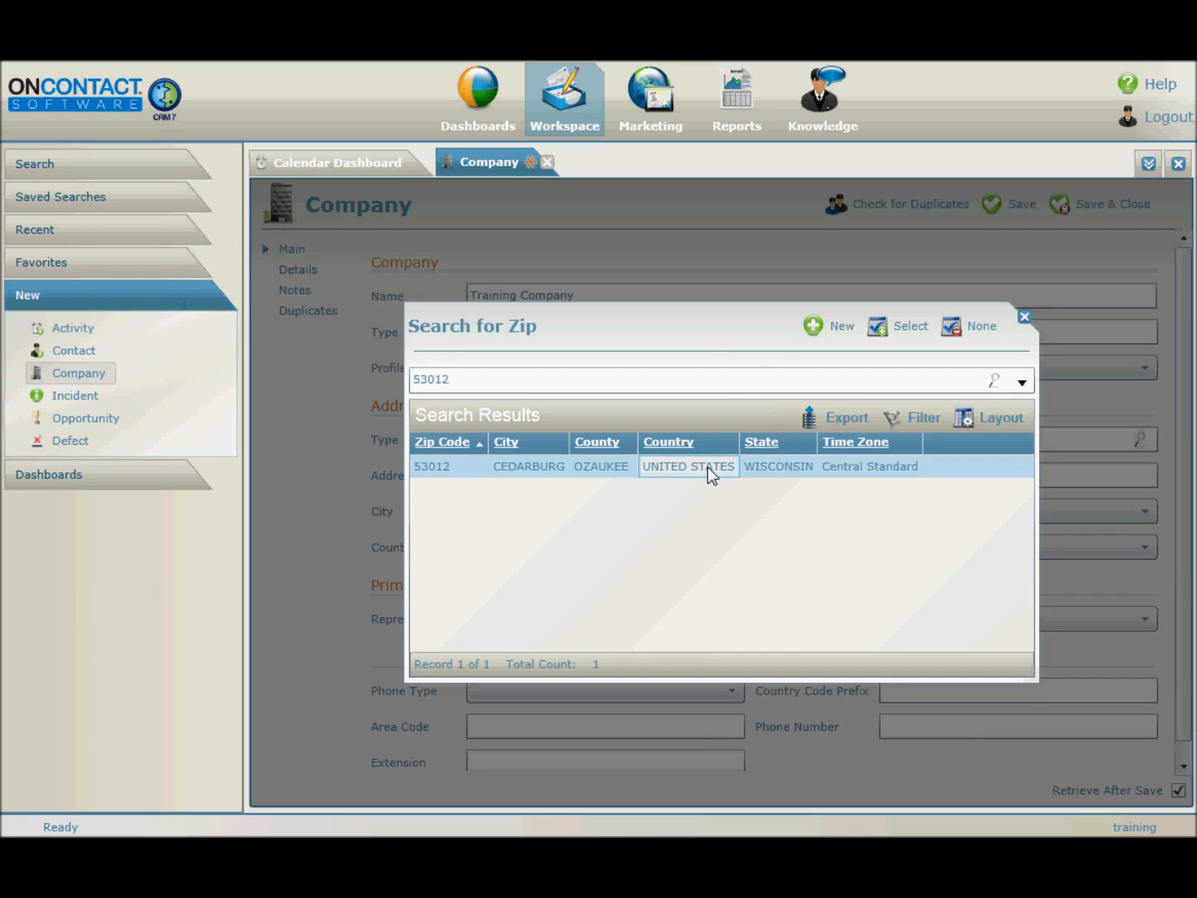
# Step: Enter the company's street address in Address Line 1
pyautogui.click(601, 475)
pyautogui.write('123 Ea')
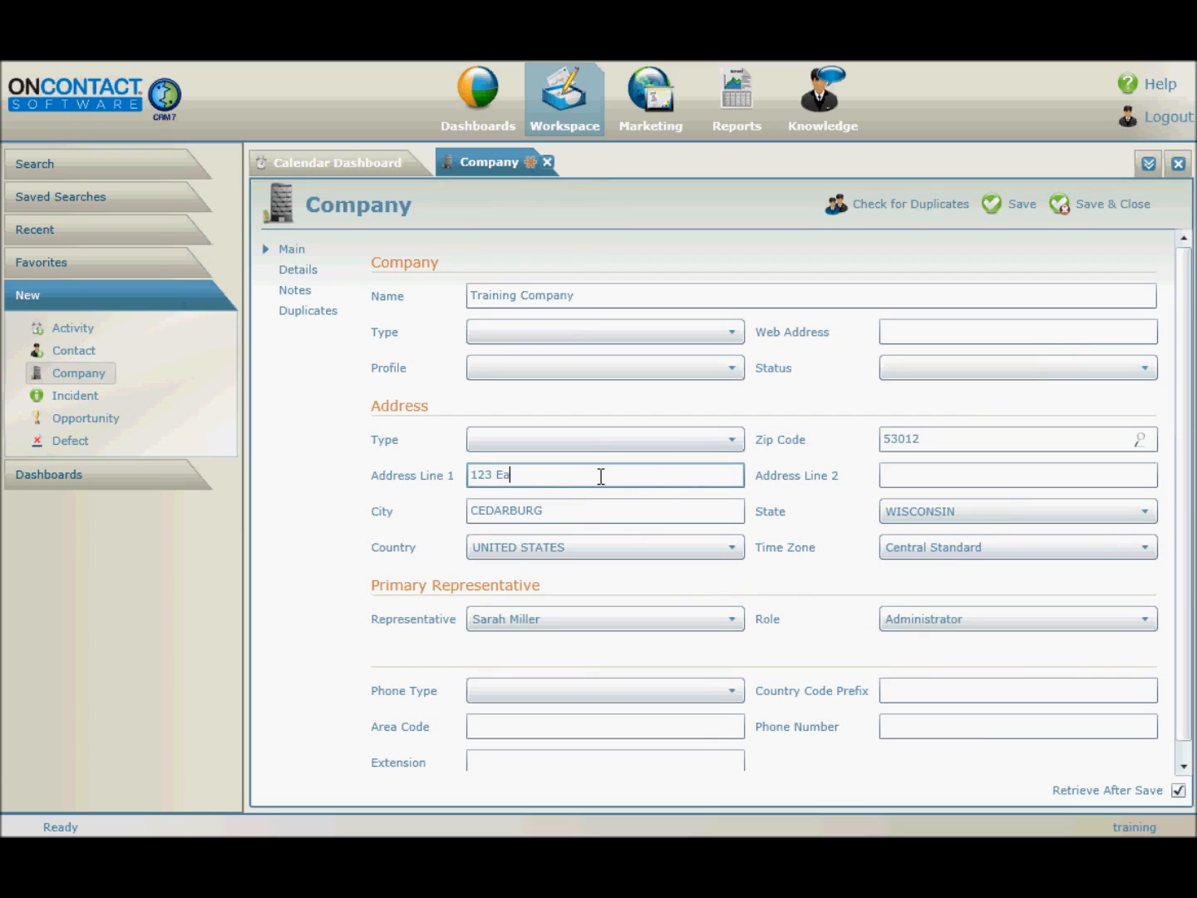
pyautogui.write('sy St')
# Step: Review the new company's Details, Notes and Duplicates pages, and save the record
pyautogui.click(296, 272)
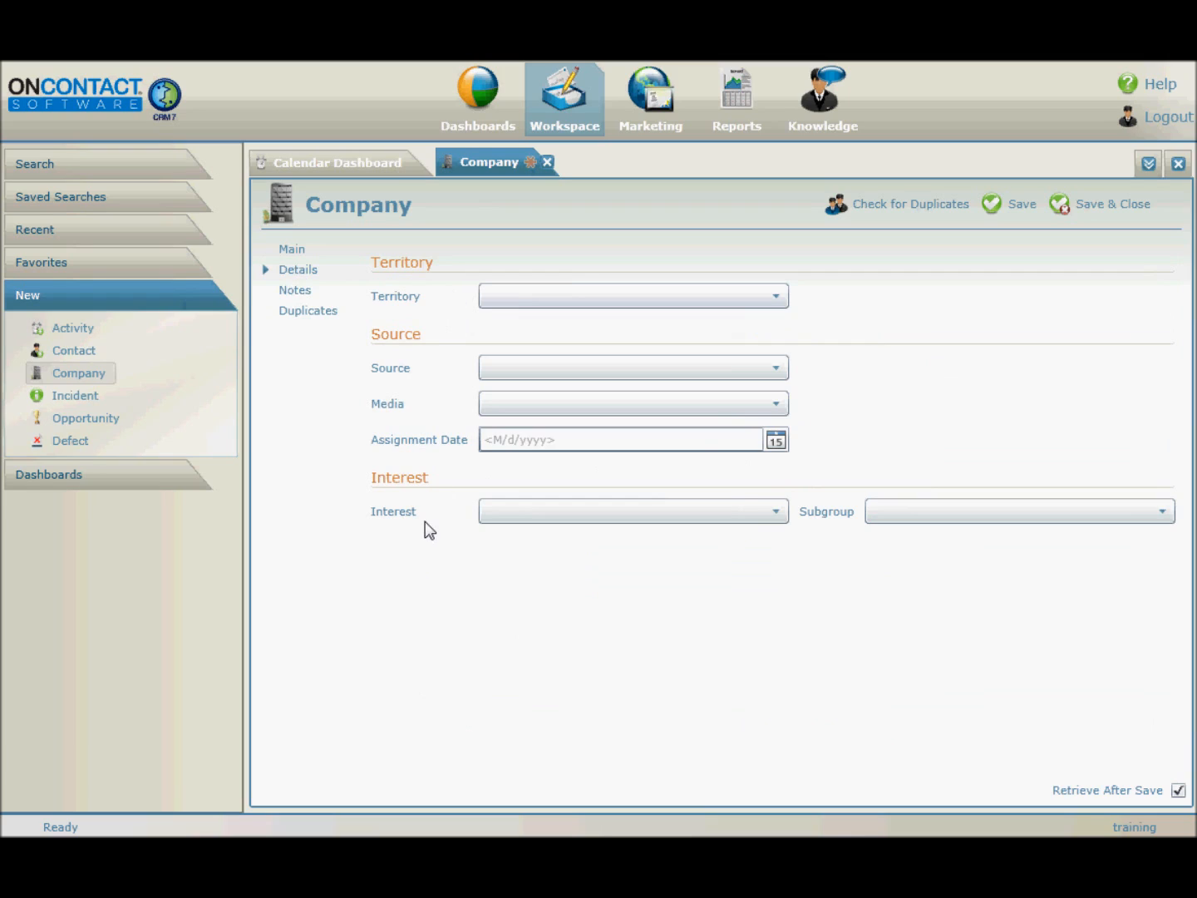
pyautogui.click(303, 295)
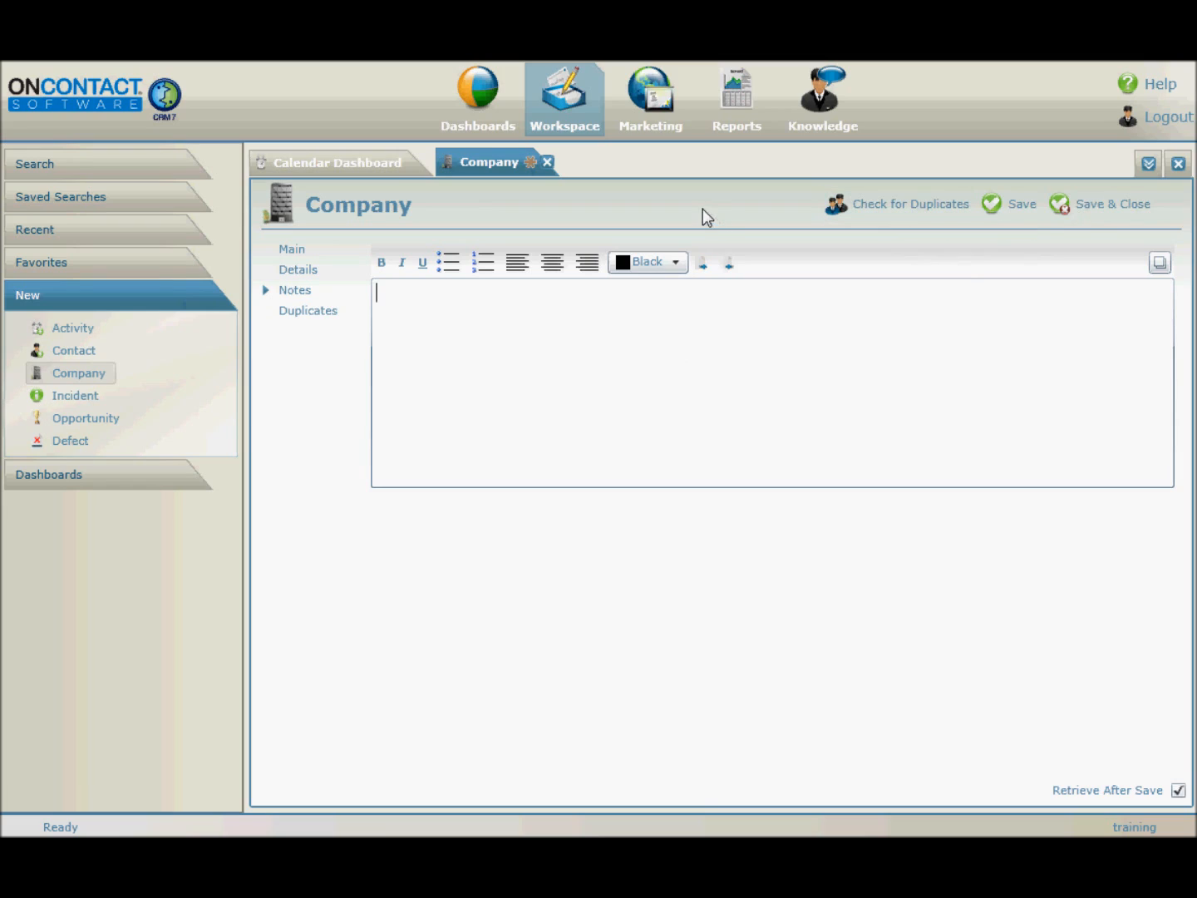
pyautogui.click(300, 316)
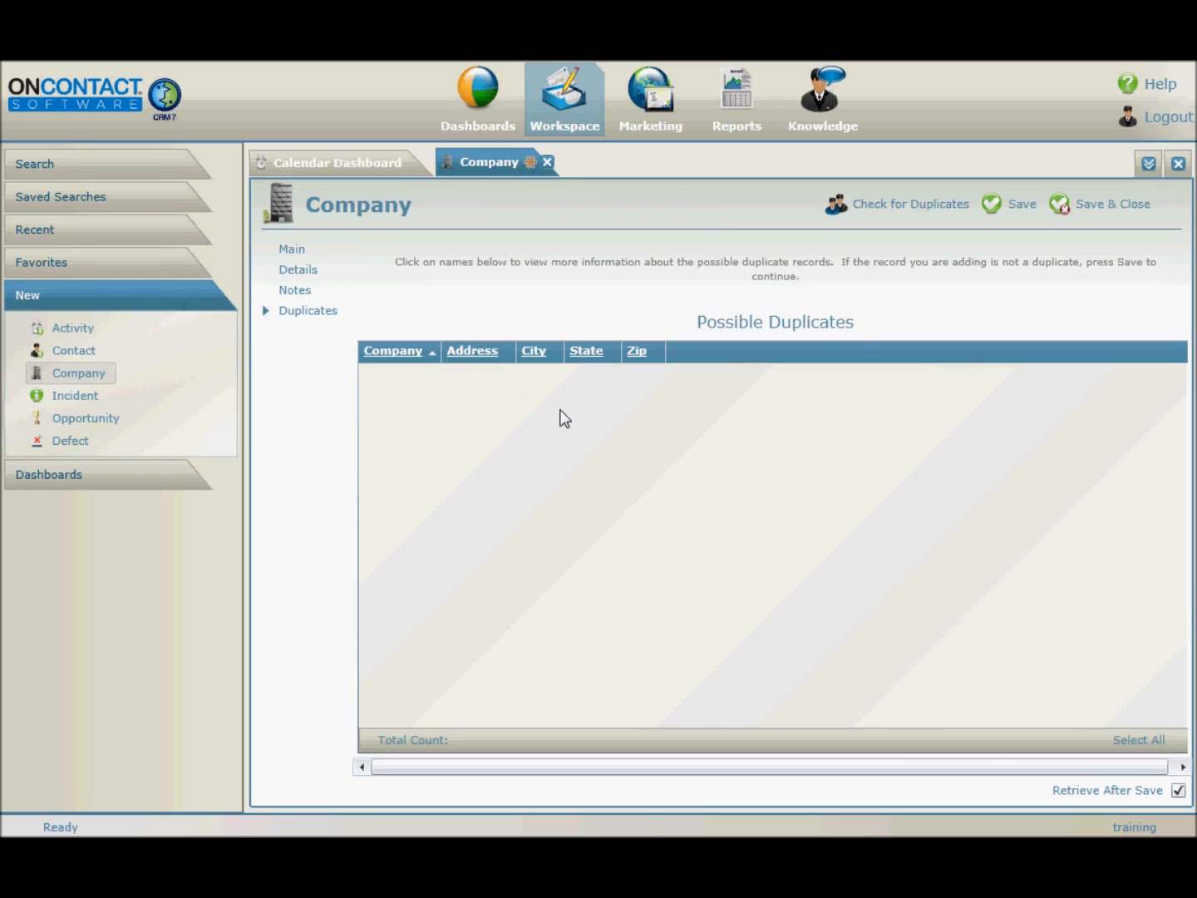
pyautogui.click(1015, 205)
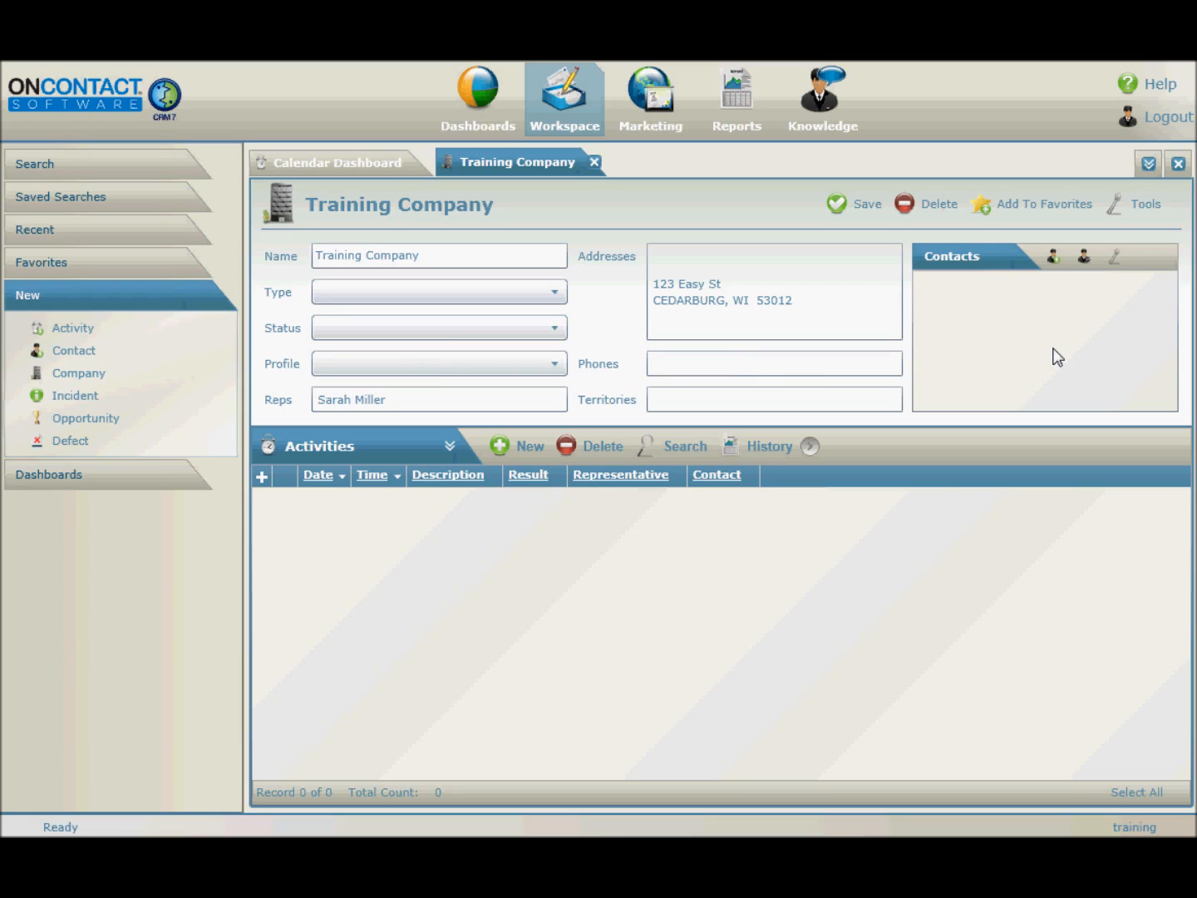
# Step: Add a new contact from the Training Company record with first name Training and last name Contact
pyautogui.click(1053, 259)
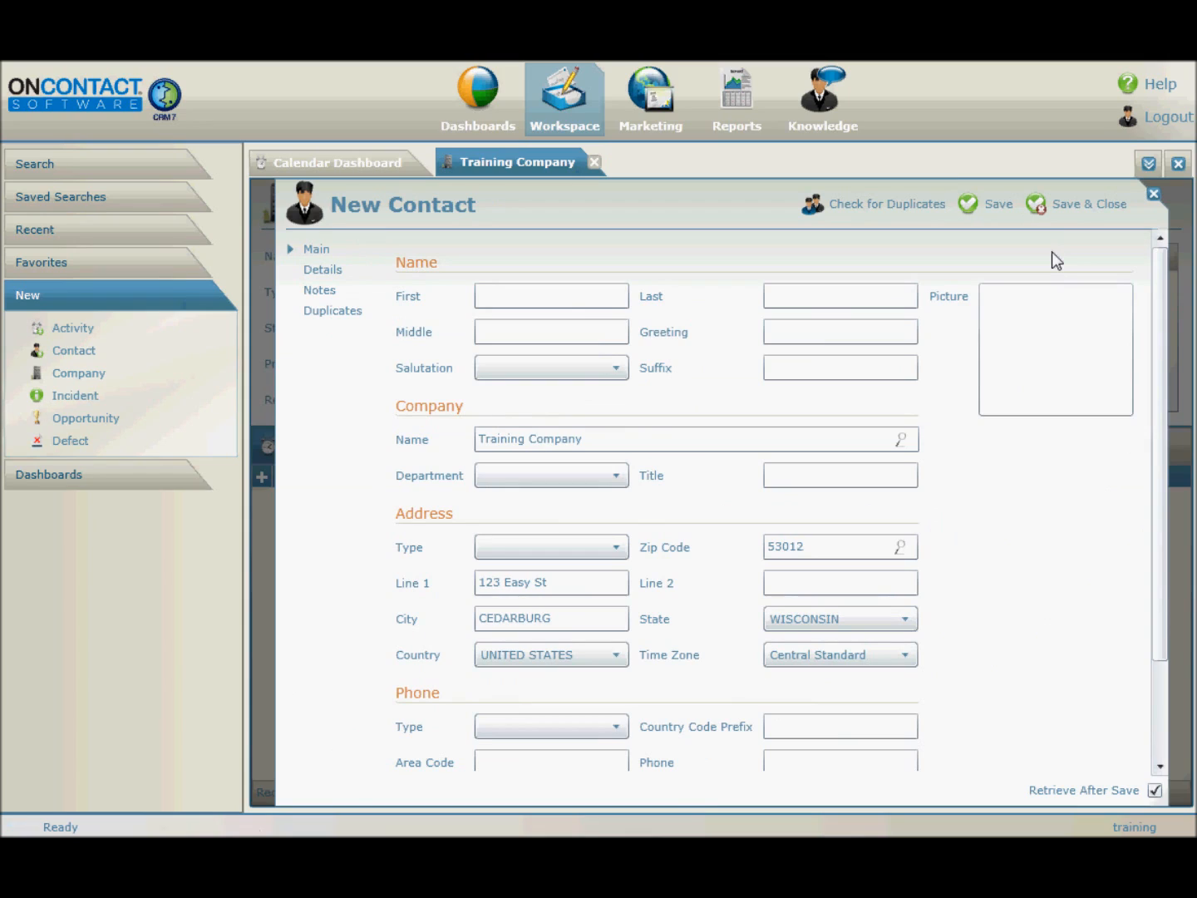
pyautogui.click(575, 296)
pyautogui.write('Training')
pyautogui.press('Tab')
pyautogui.write('Con')
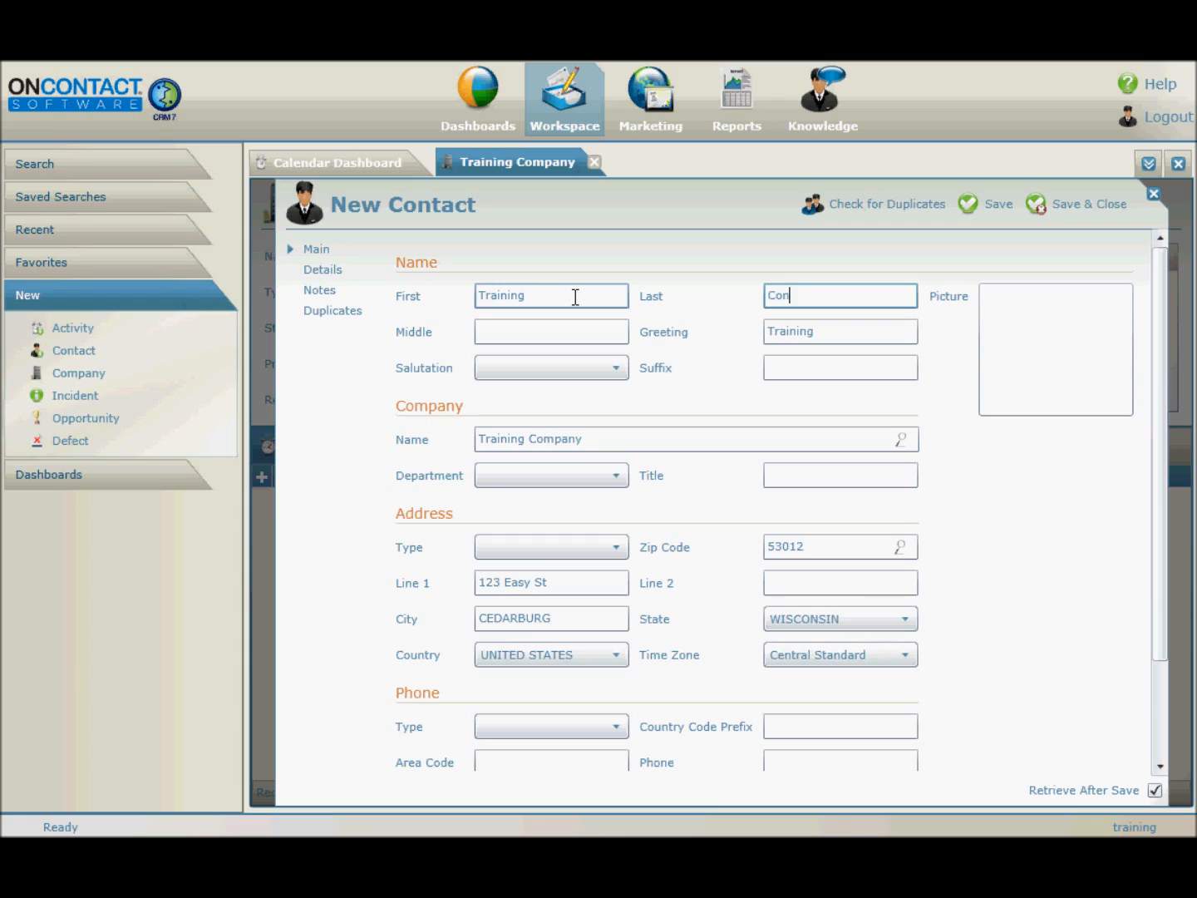
pyautogui.write('tact')
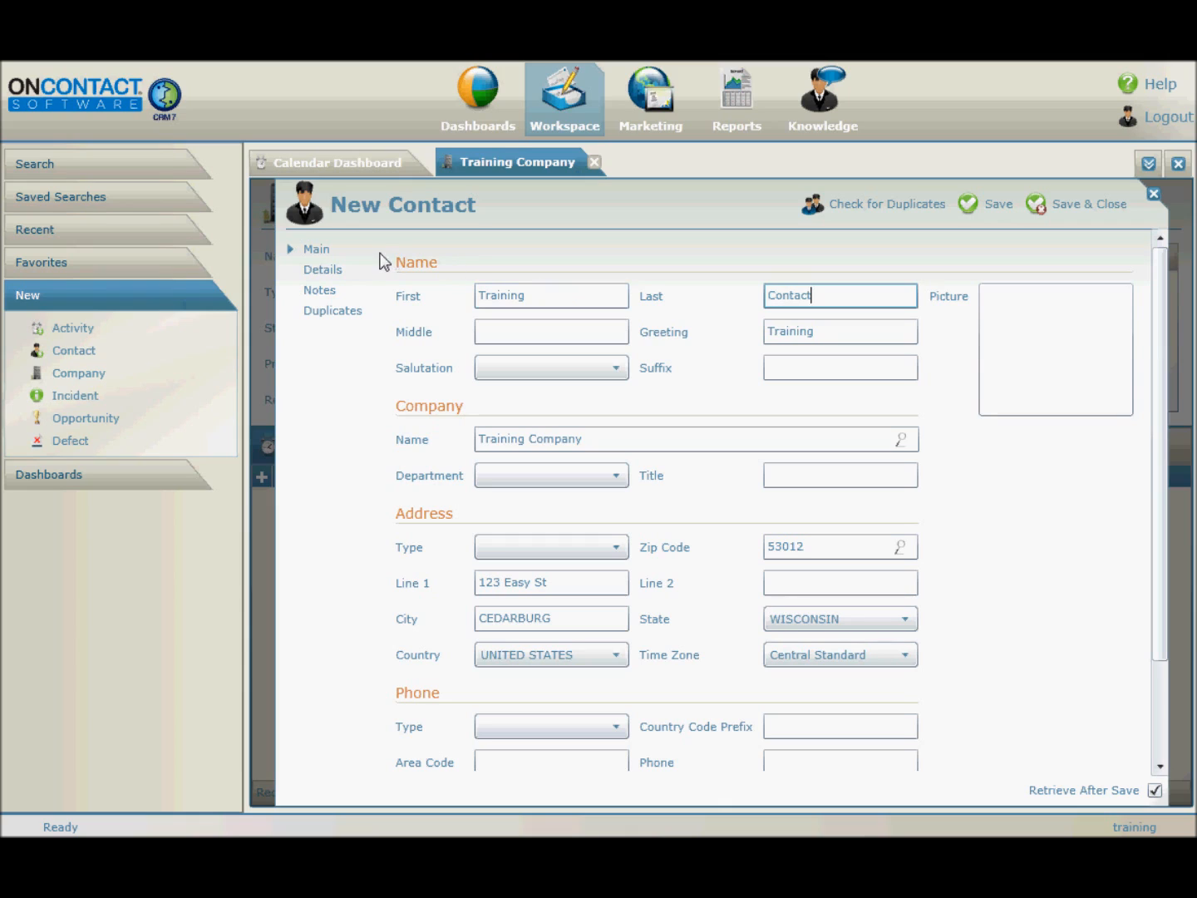
# Step: Review the new contact's Details and Notes pages, and save and close the contact
pyautogui.click(317, 274)
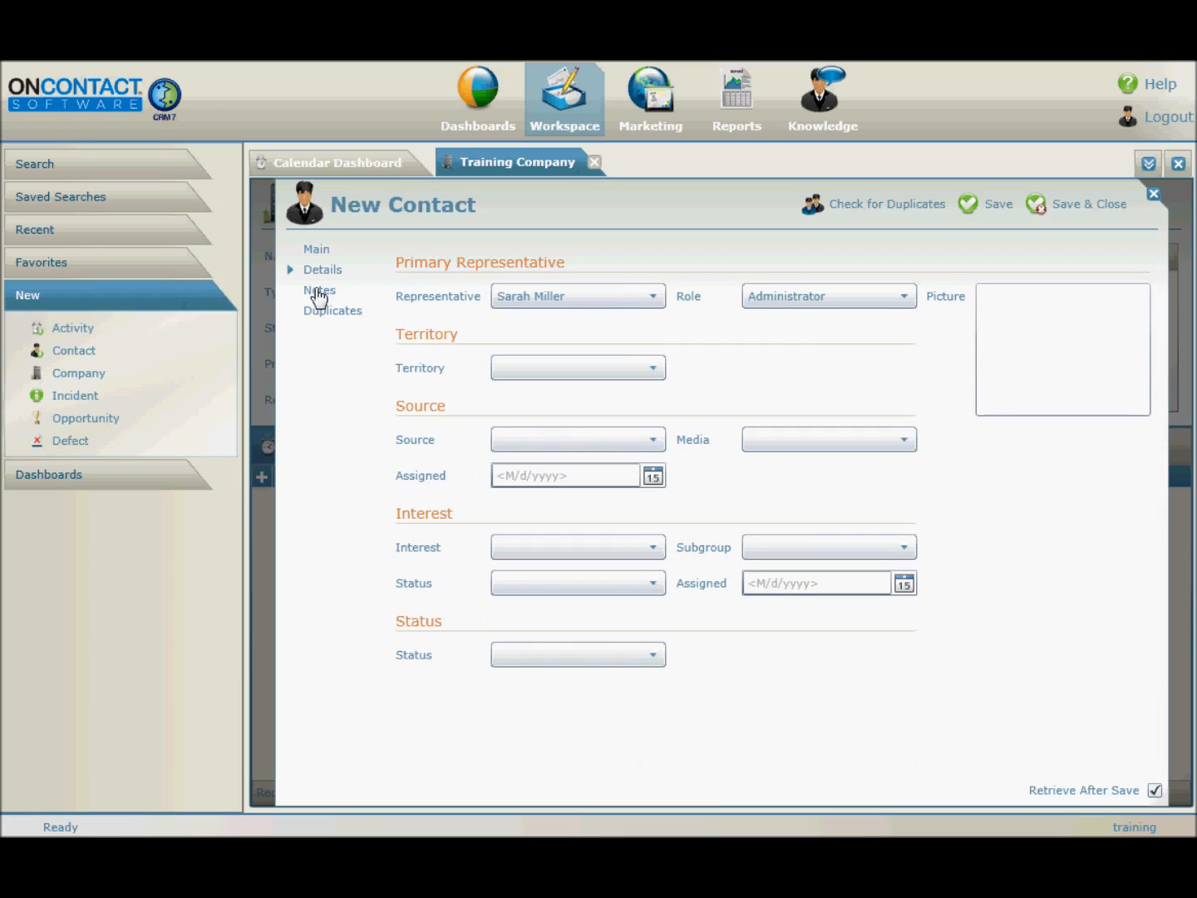
pyautogui.click(318, 291)
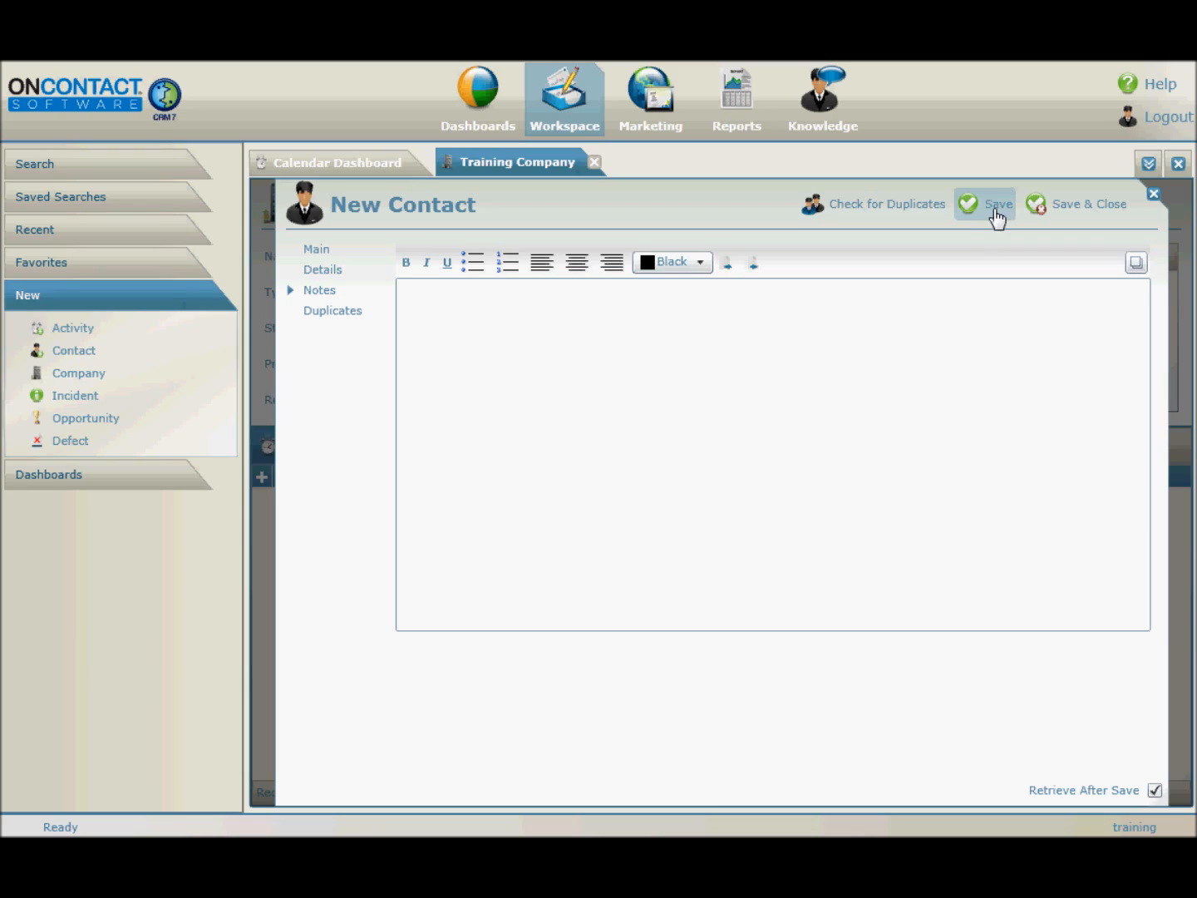
pyautogui.click(1078, 205)
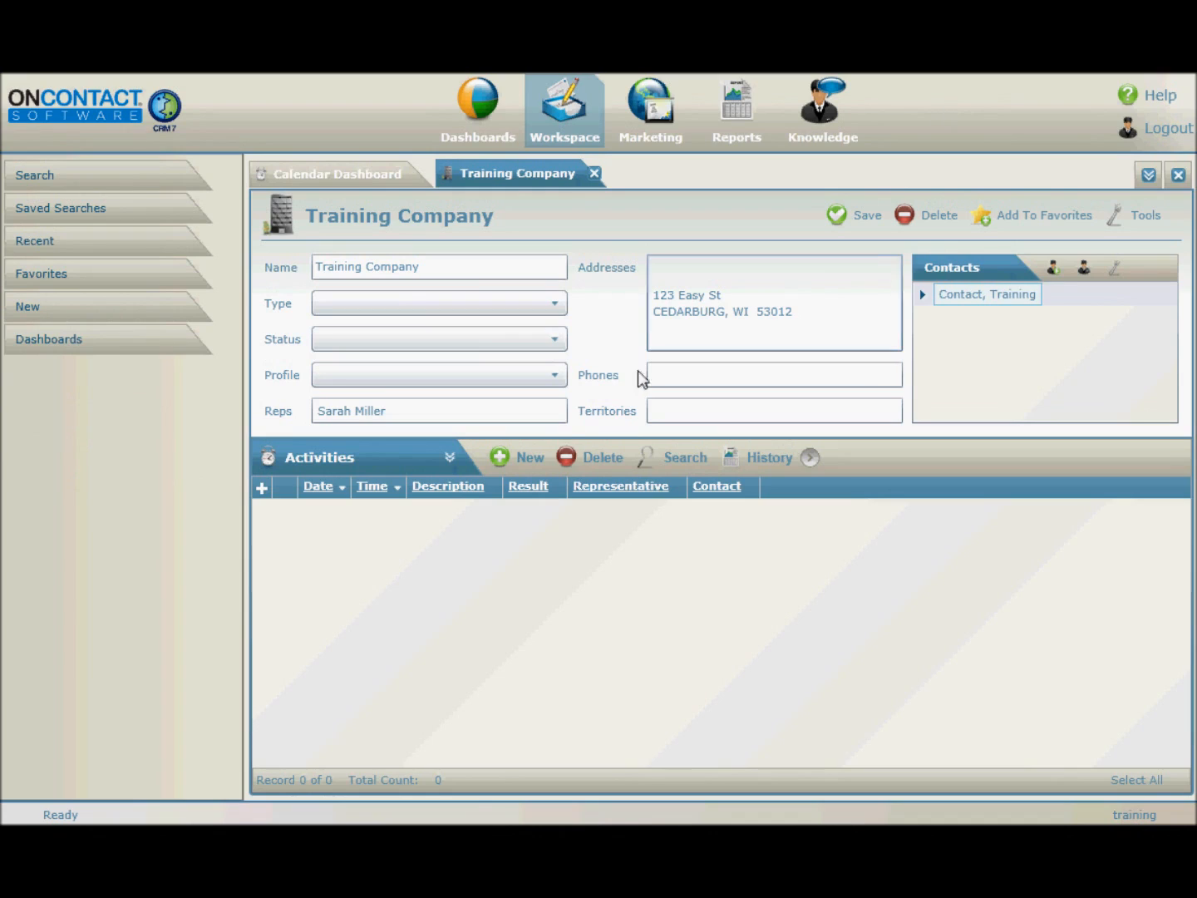
# Step: Create an opportunity for Training Company, keeping the default description, and save and close it
pyautogui.click(453, 458)
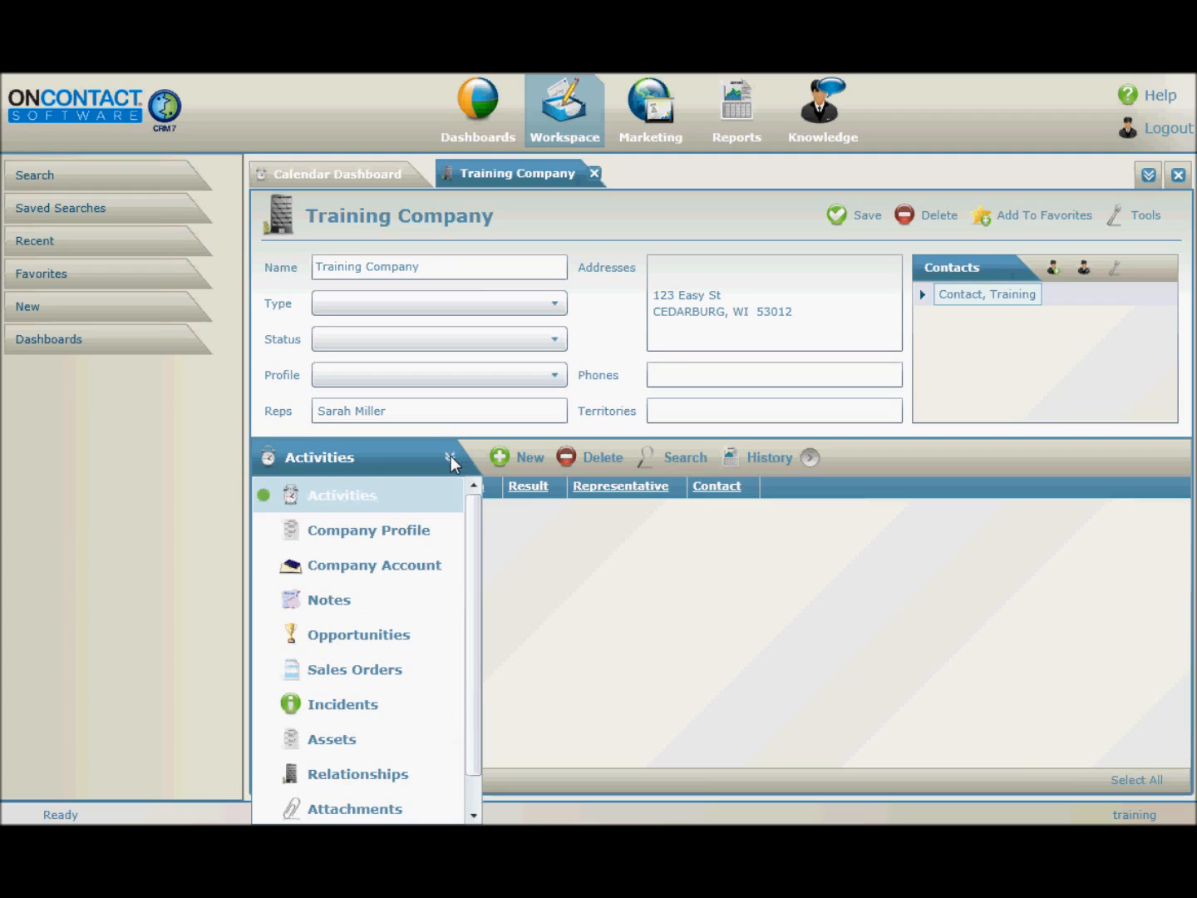
pyautogui.click(381, 632)
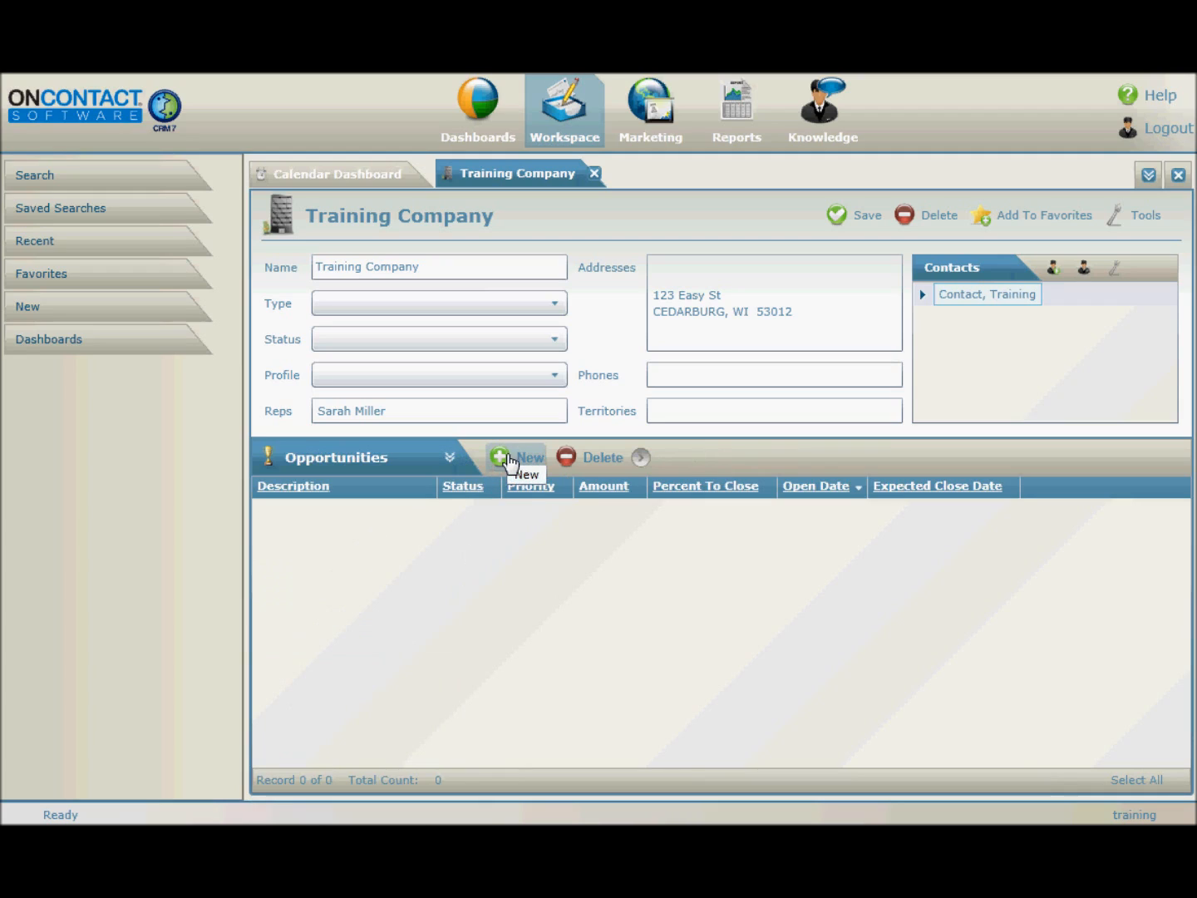
pyautogui.click(509, 458)
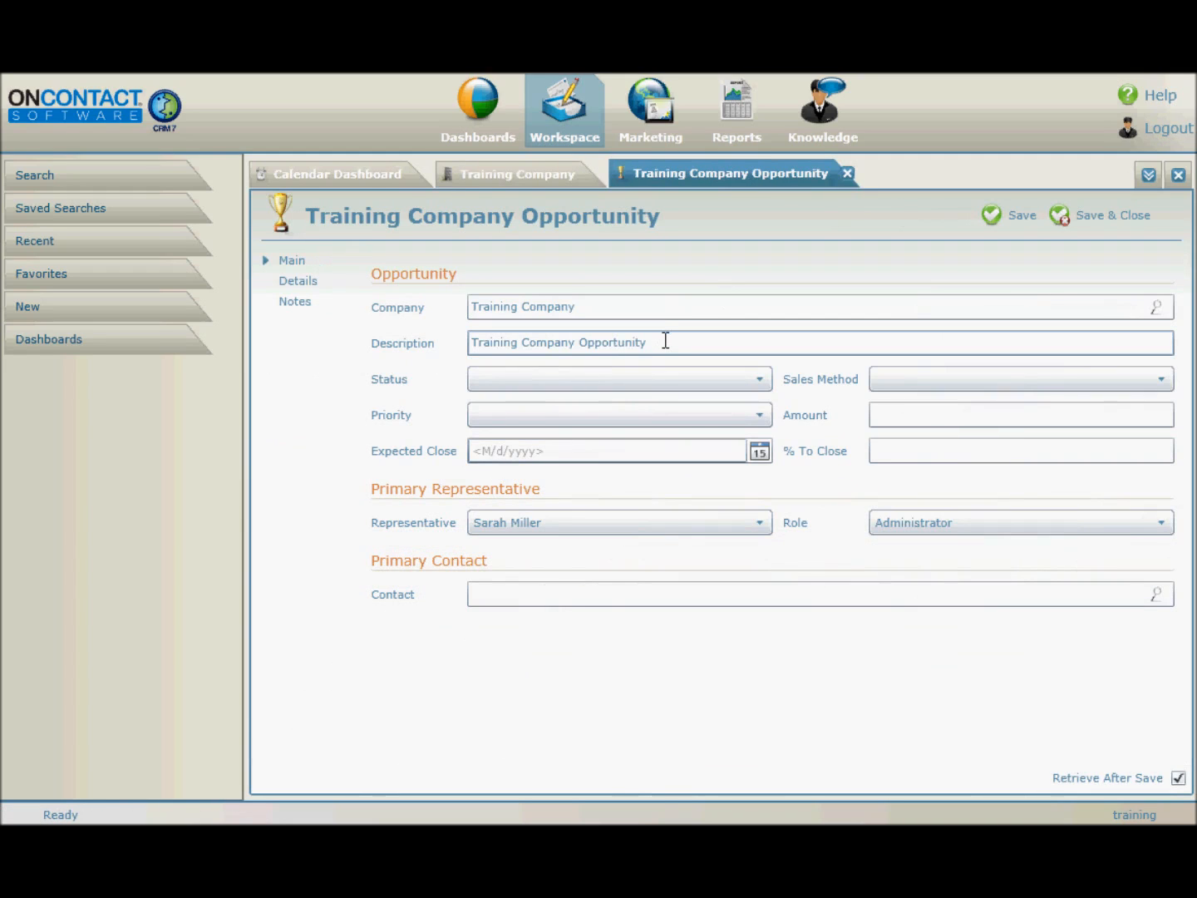
pyautogui.moveTo(658, 341); pyautogui.dragTo(466, 354)
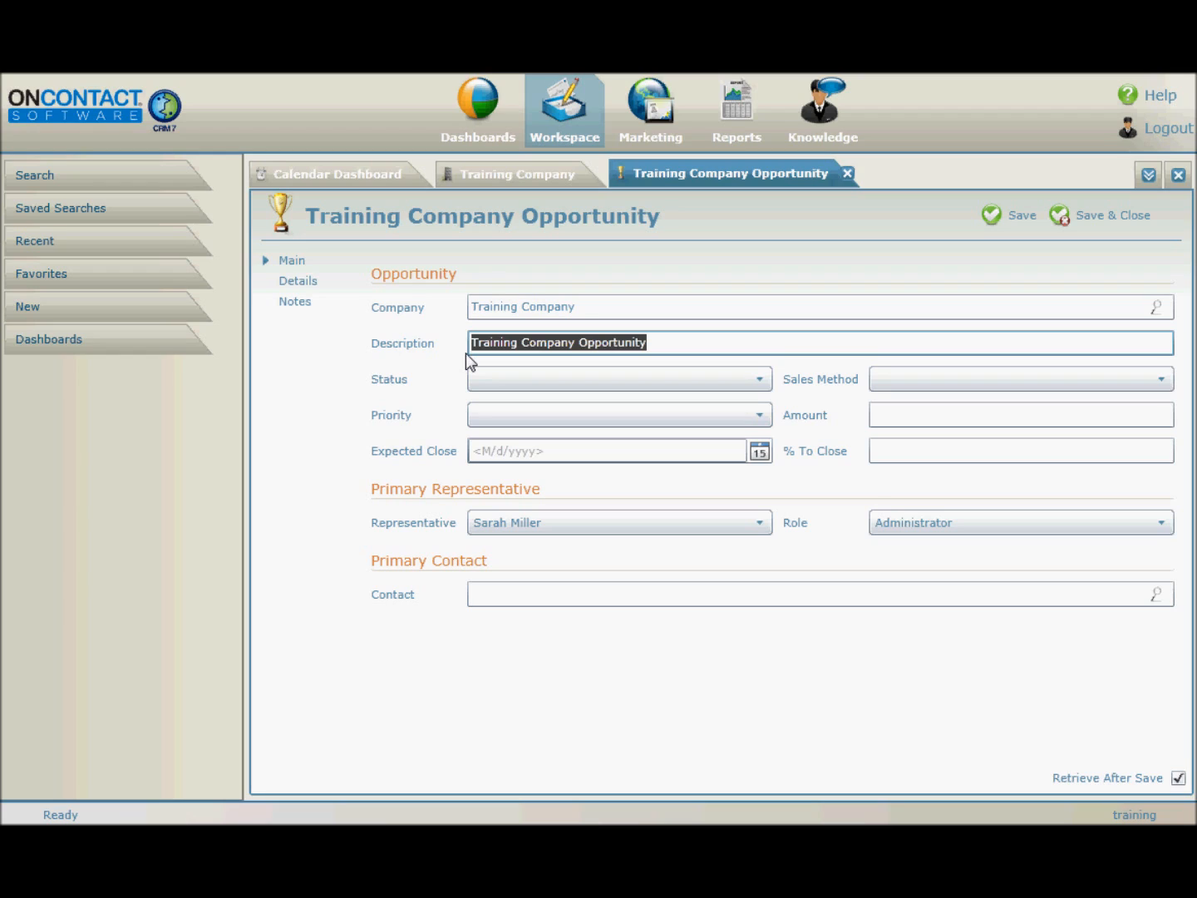
pyautogui.click(1101, 223)
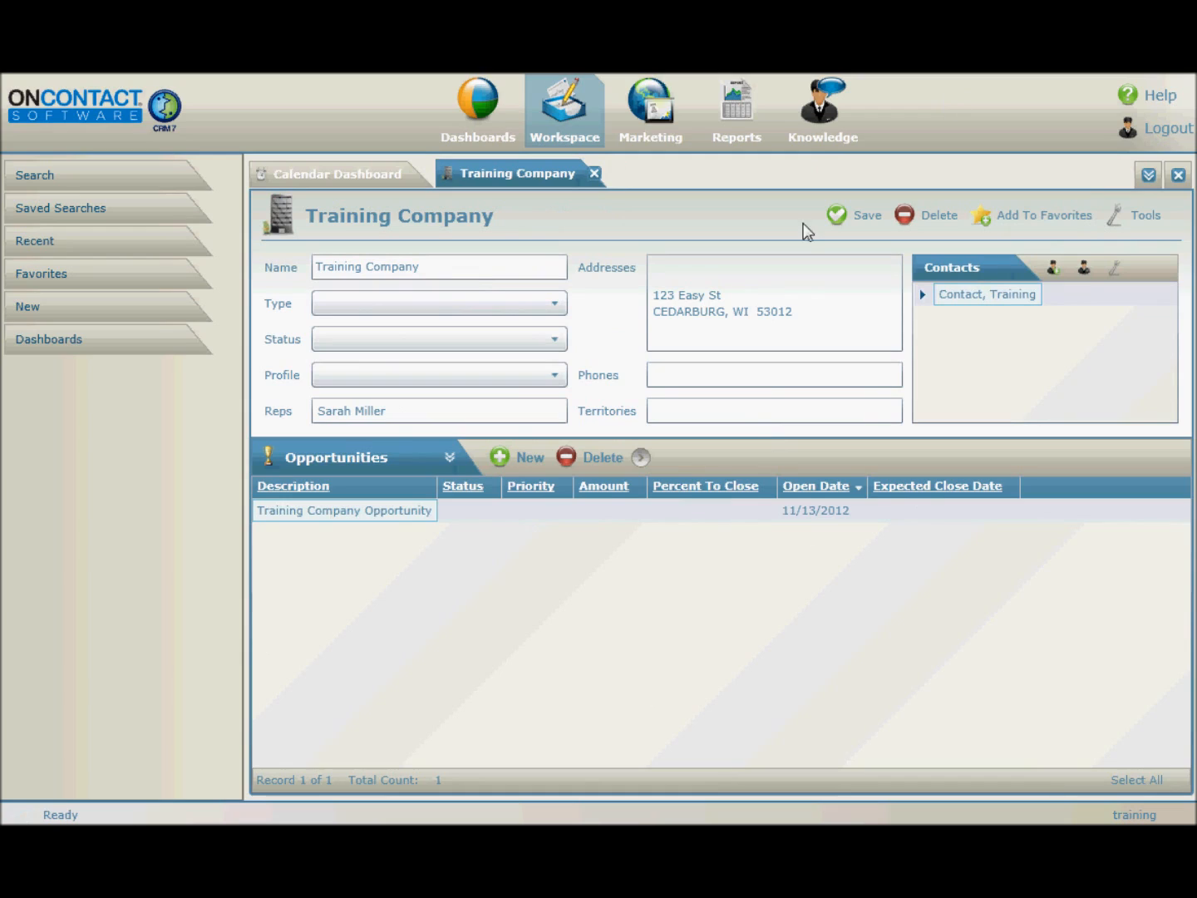
# Step: Create an incident for Training Company with its default entries, and save and close it
pyautogui.click(448, 457)
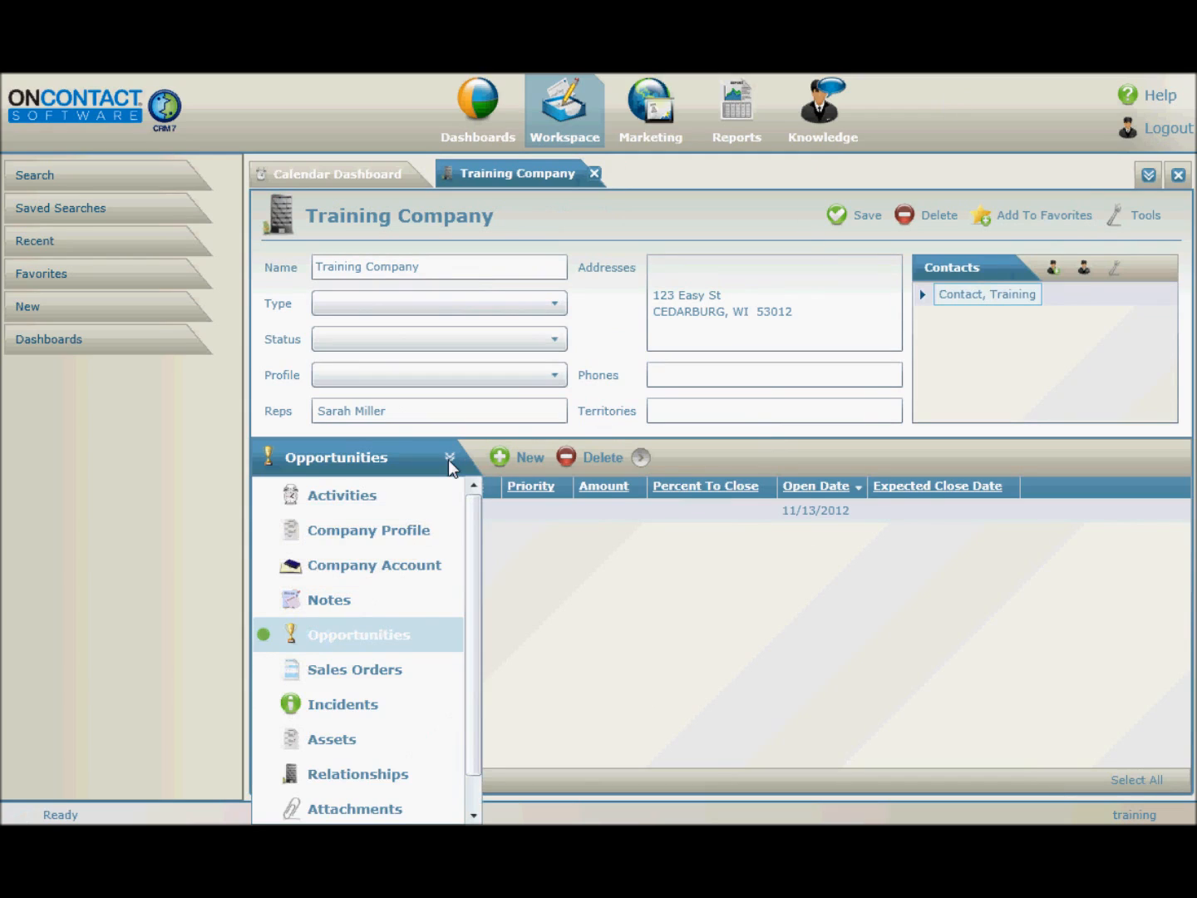
pyautogui.click(392, 704)
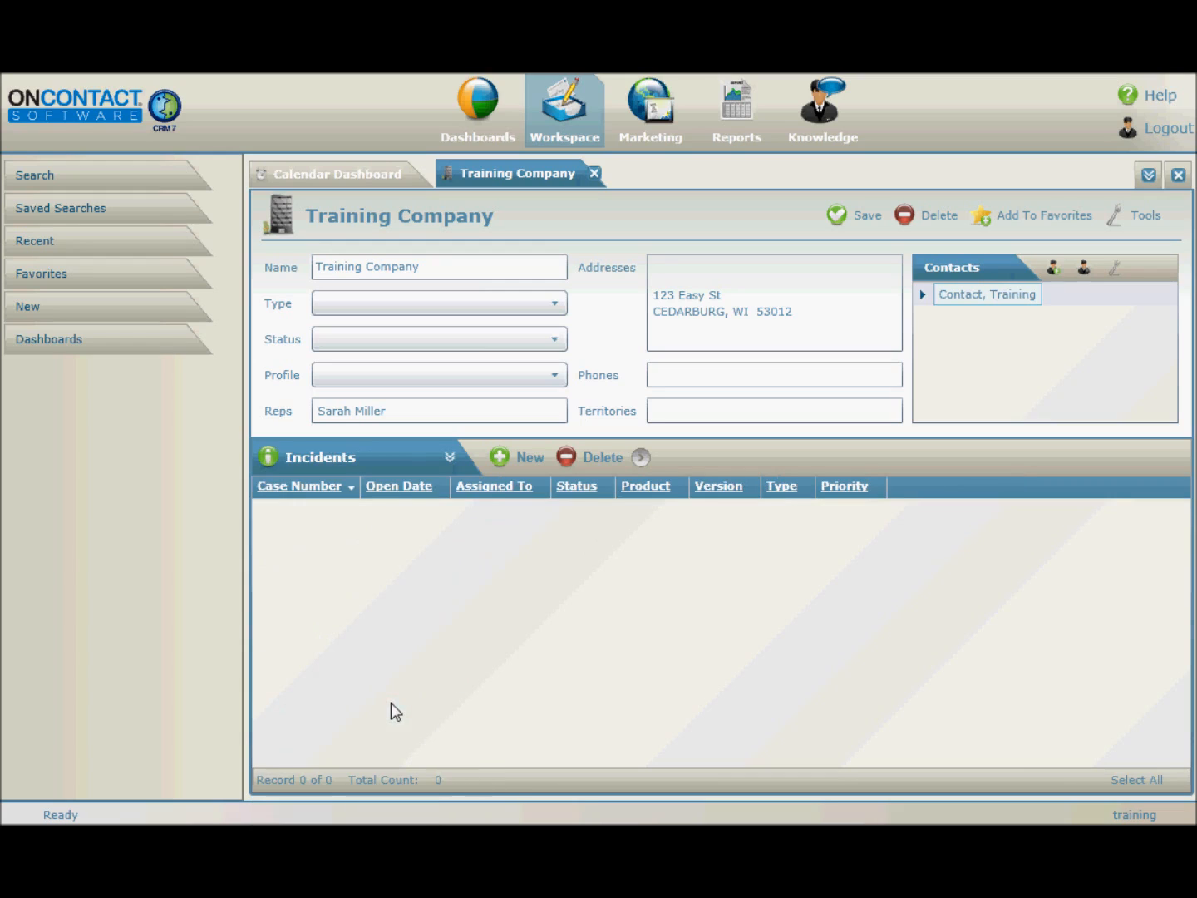
pyautogui.click(523, 467)
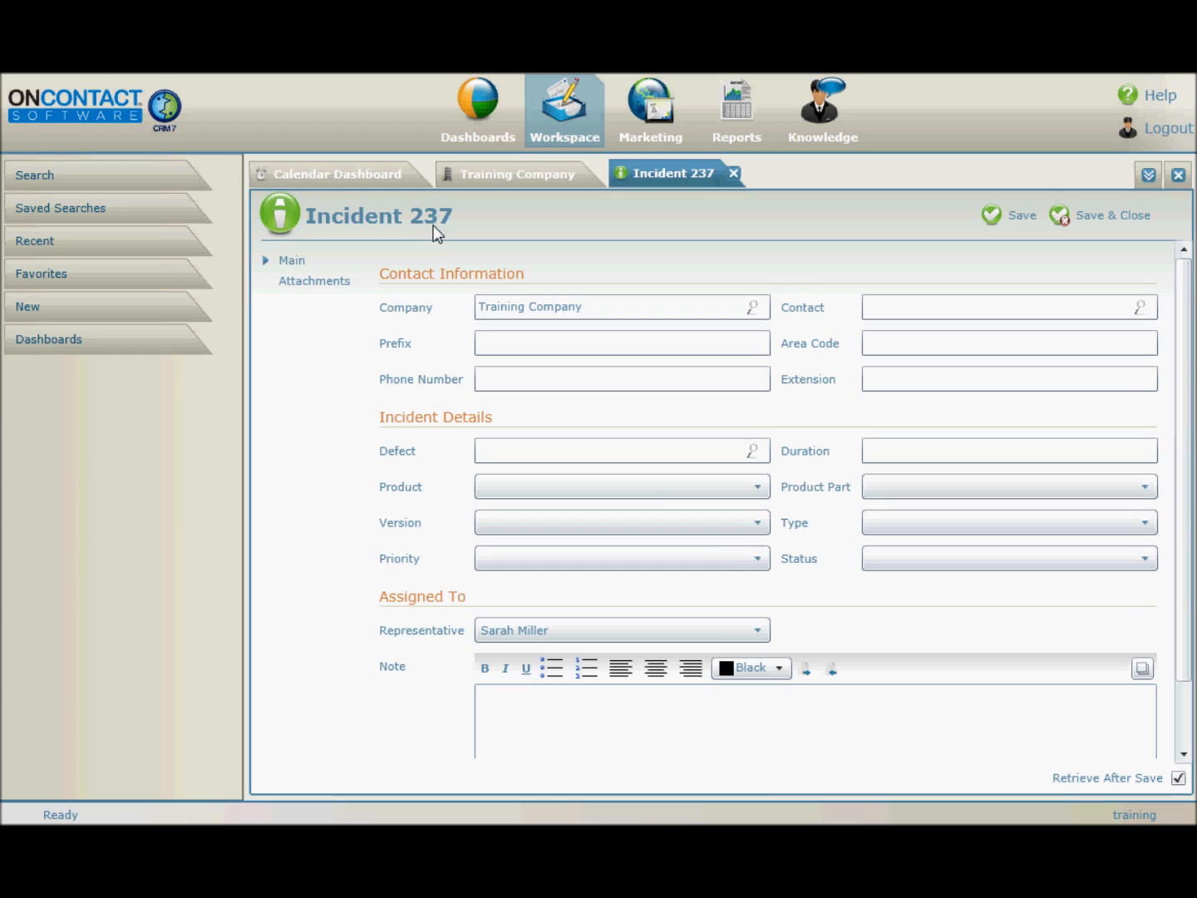
pyautogui.click(1088, 214)
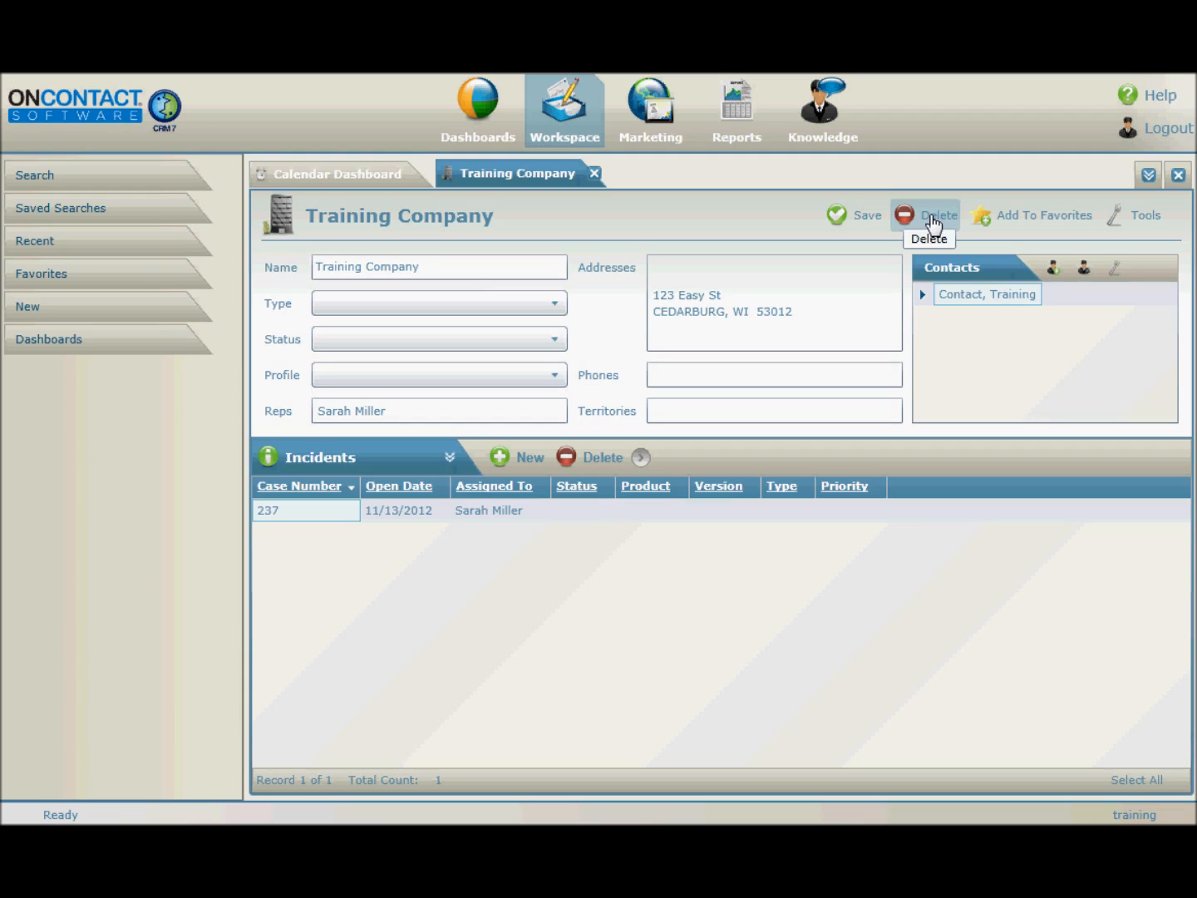
# Step: Set Training Company's status to Inactive and add the company to the favorites
pyautogui.click(560, 339)
pyautogui.click(469, 409)
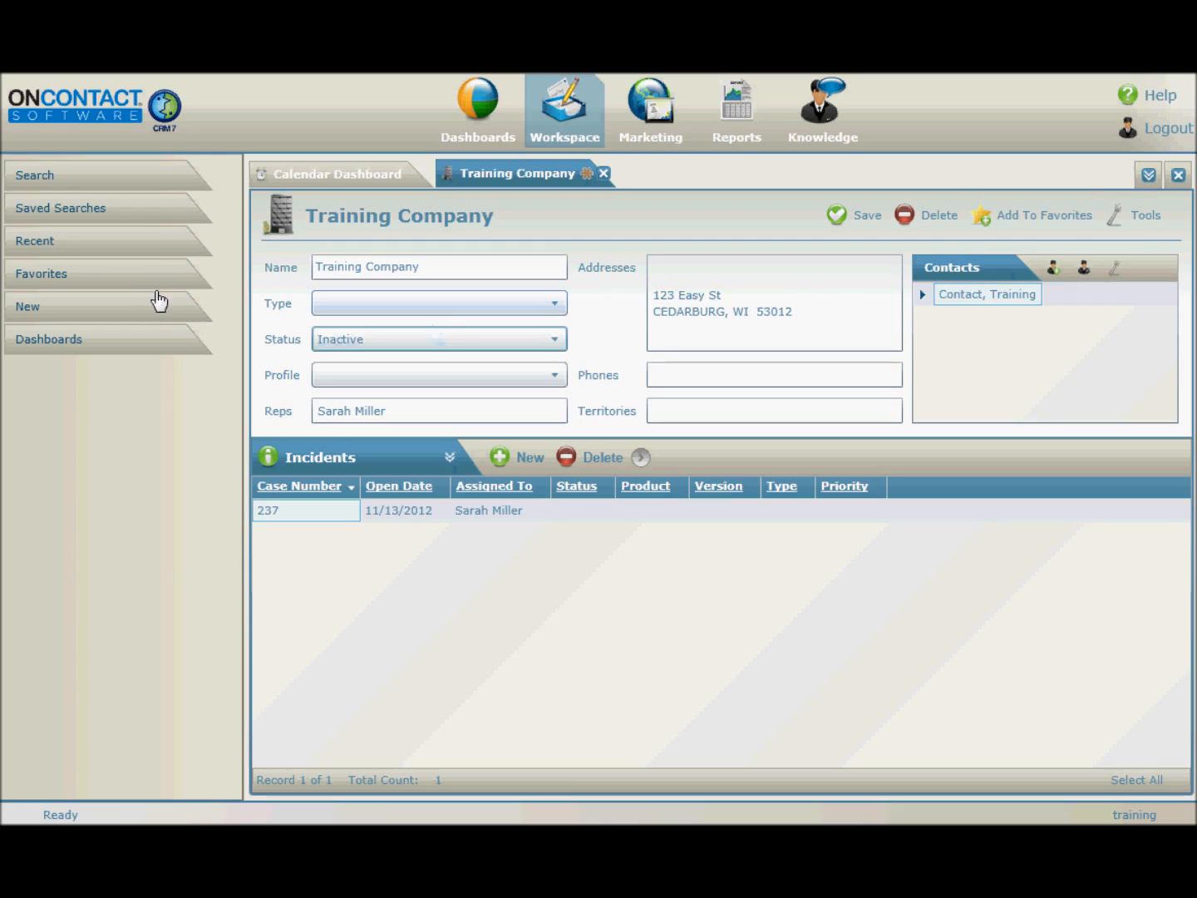
pyautogui.click(142, 282)
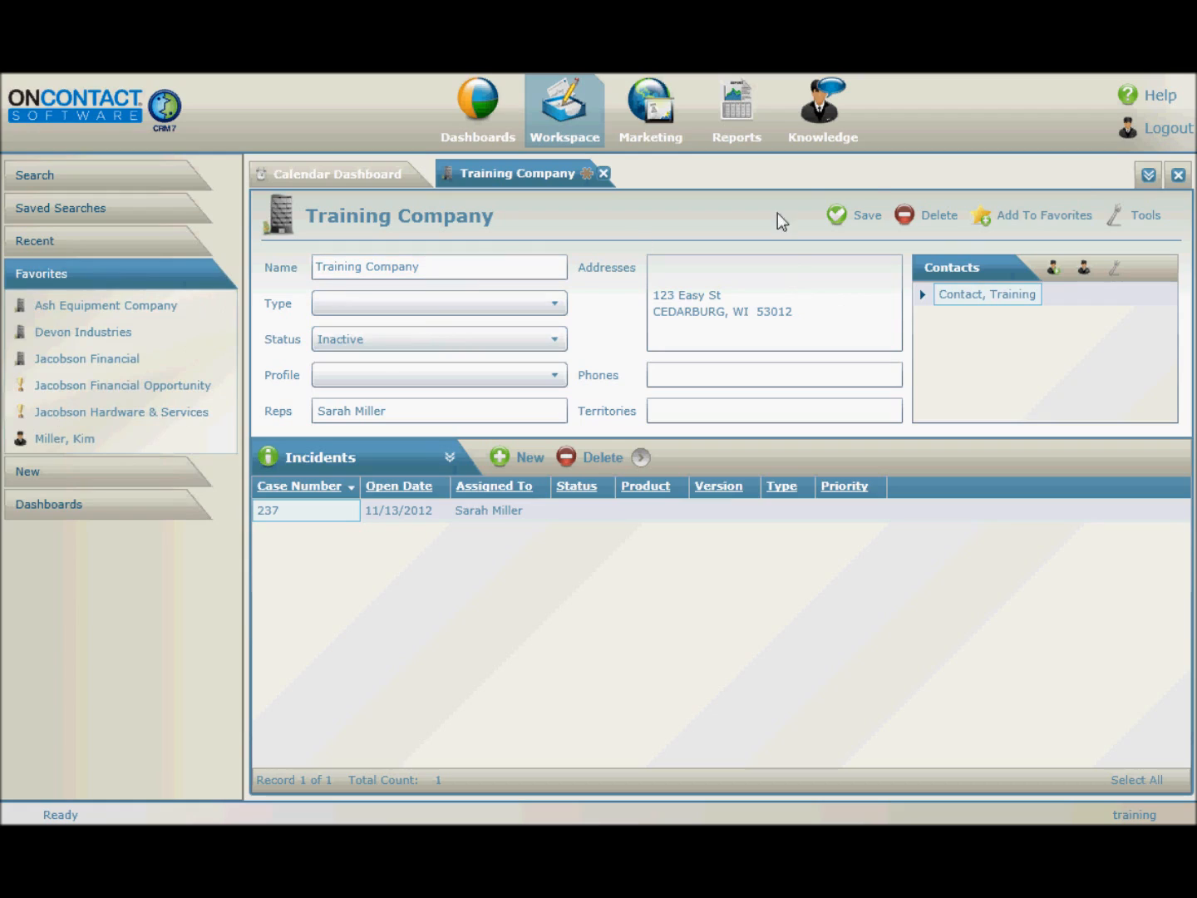
pyautogui.click(1011, 218)
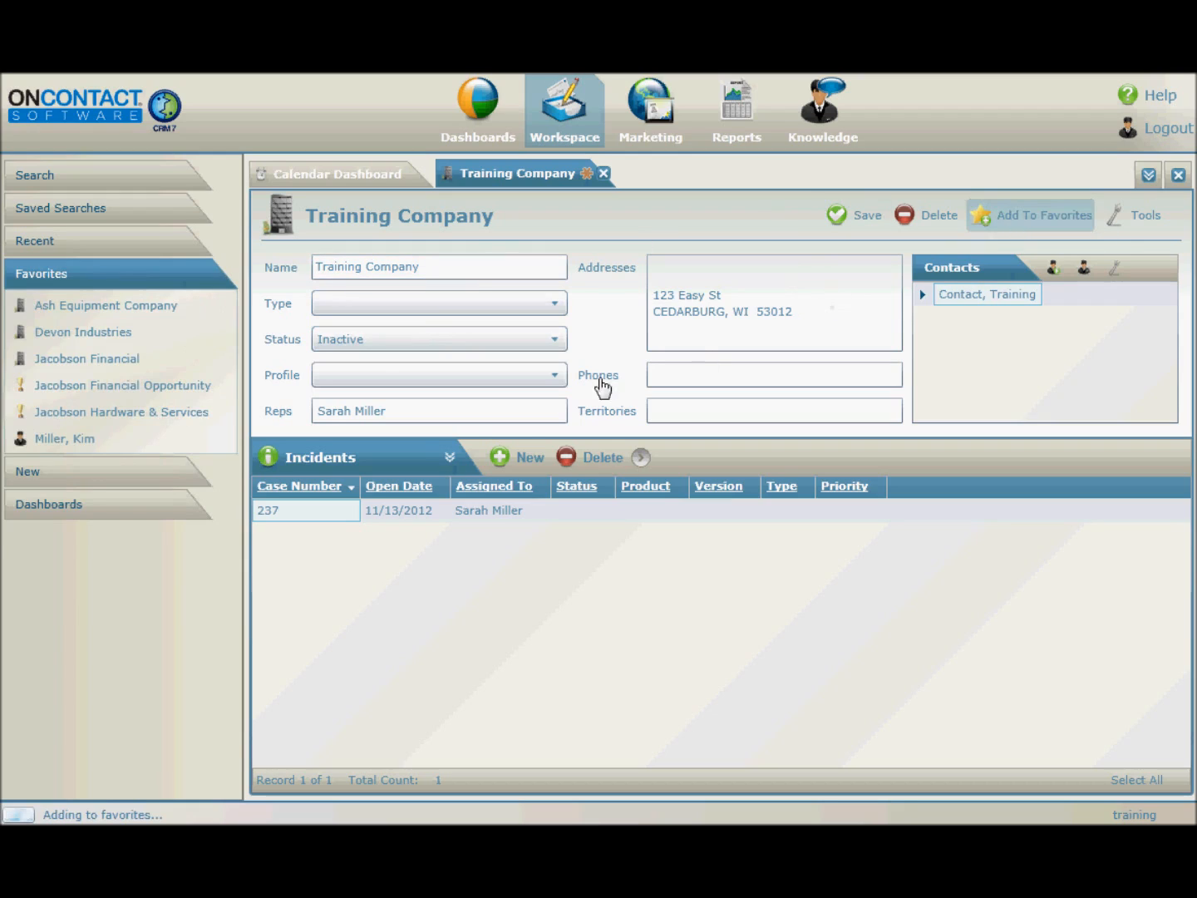
pyautogui.moveTo(108, 479)
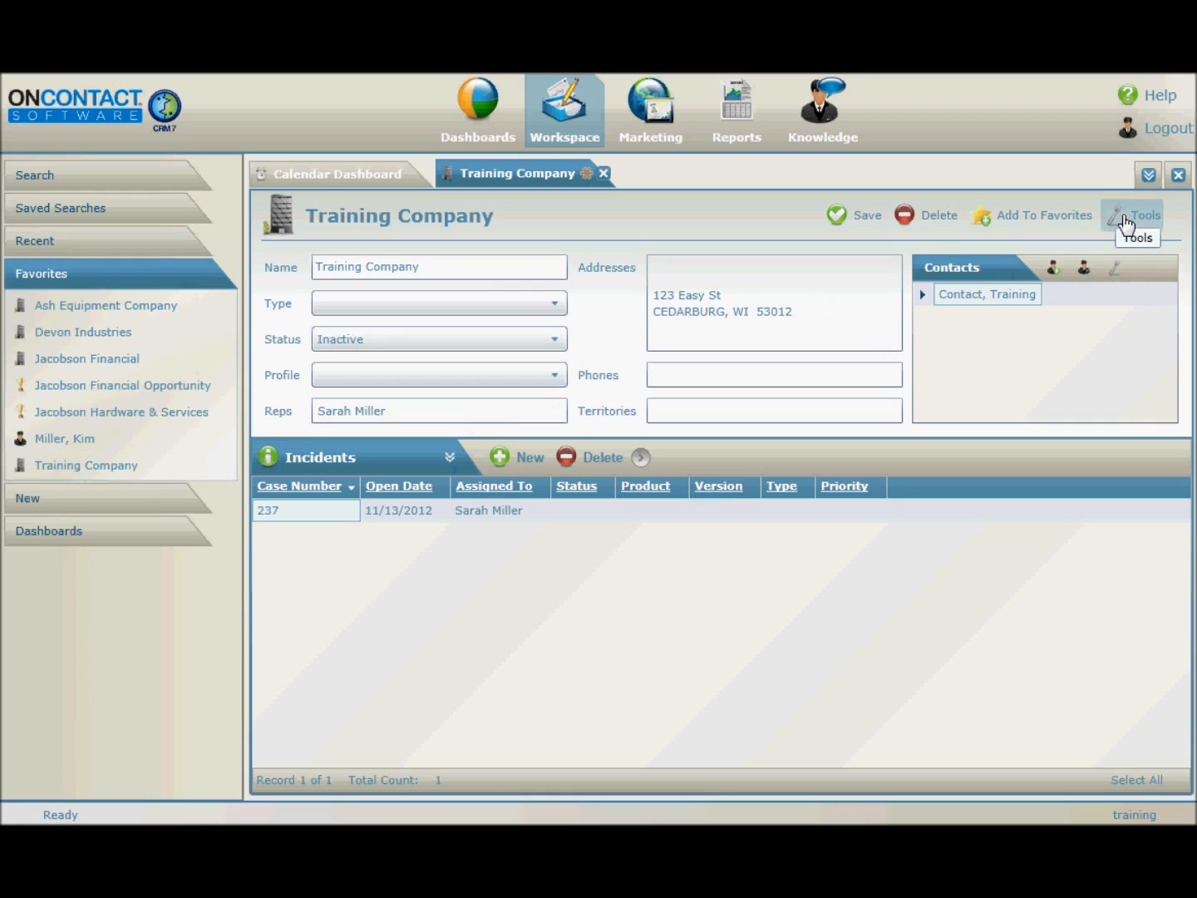
pyautogui.click(1123, 221)
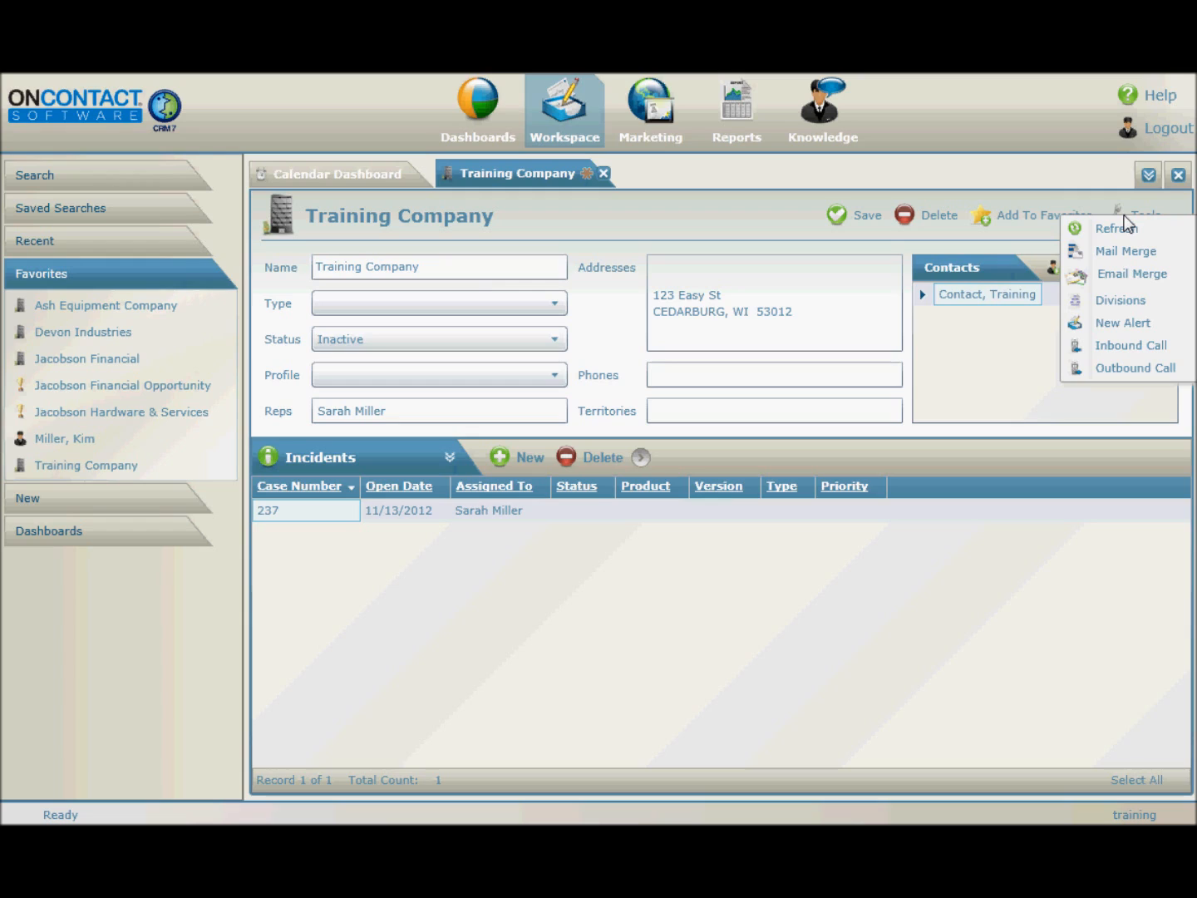
pyautogui.click(1055, 190)
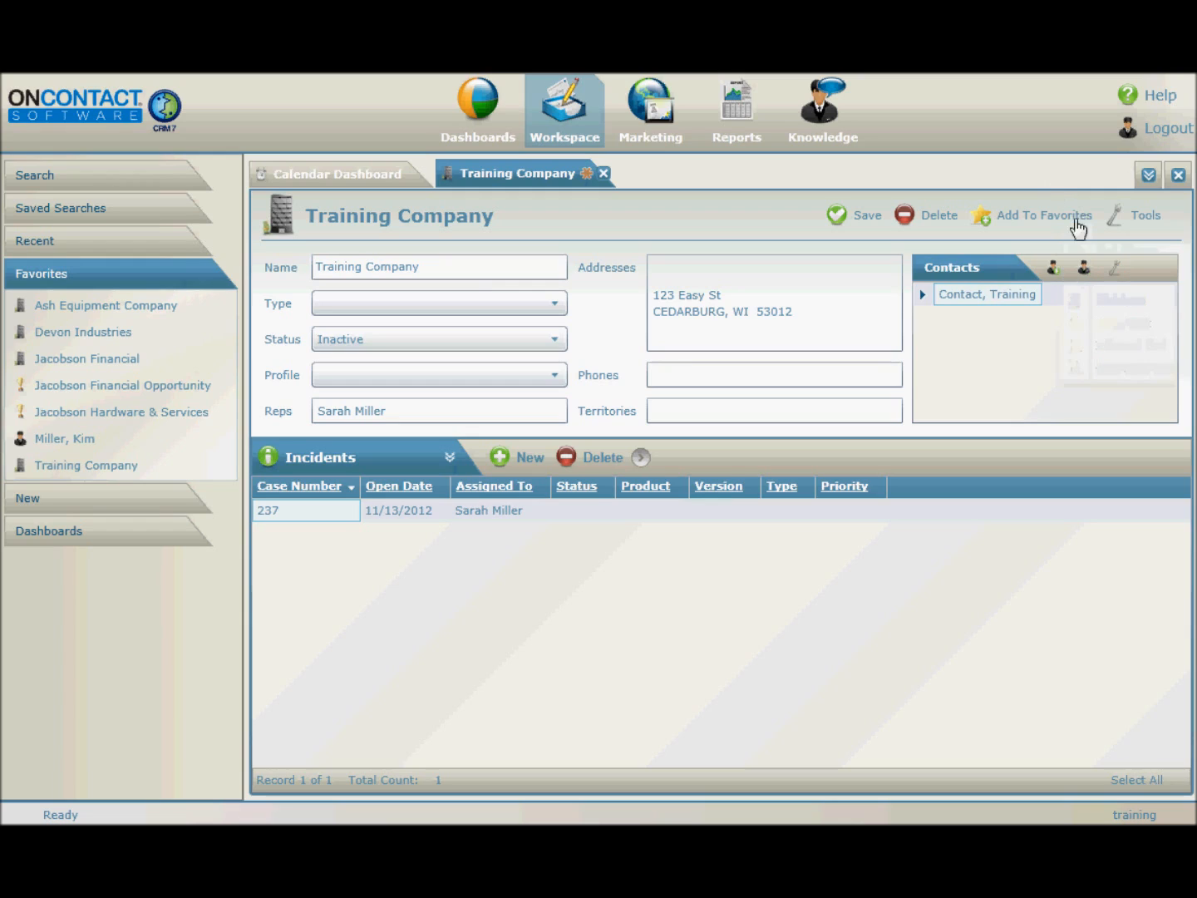
# Step: Look over the available contact tools, and open Training Company's existing address record to review its fields and close it
pyautogui.click(1118, 268)
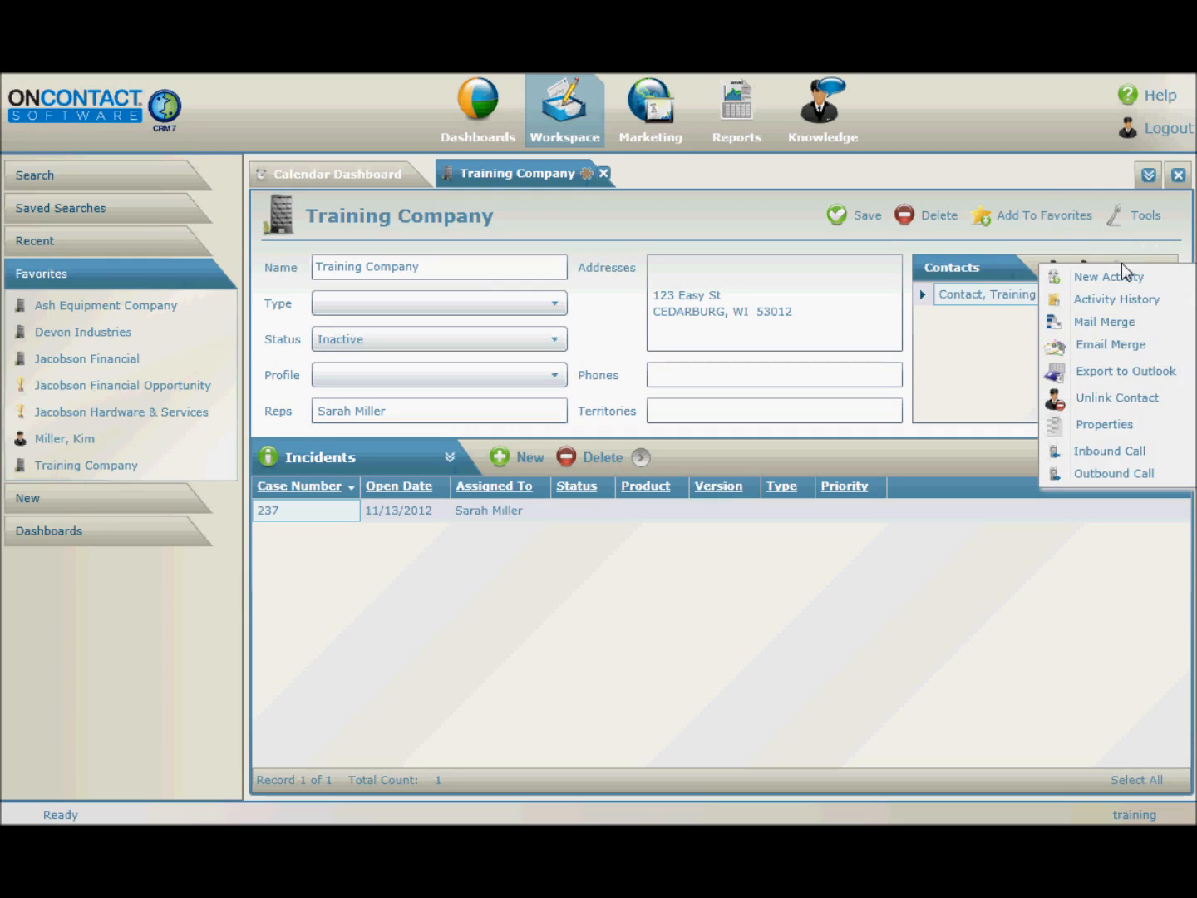
pyautogui.click(1114, 276)
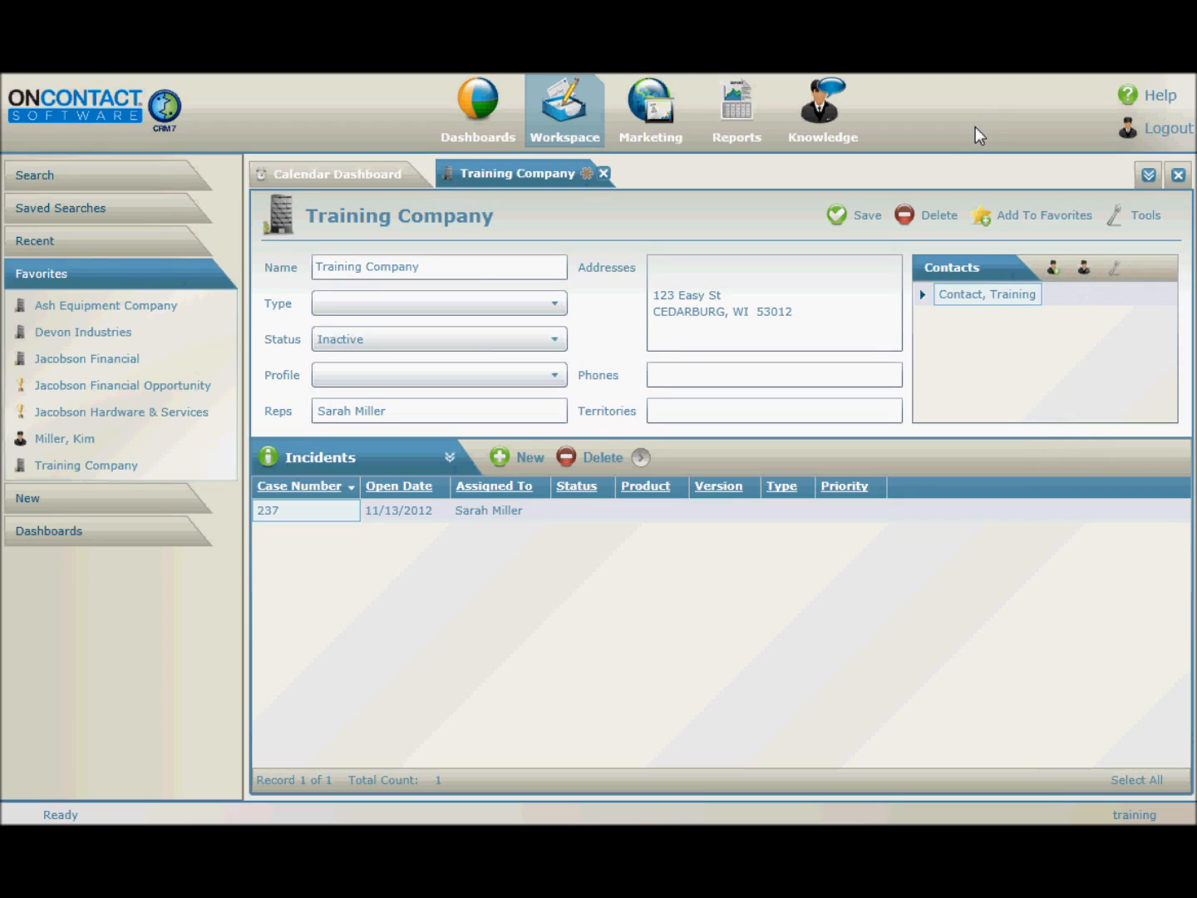
pyautogui.click(766, 310)
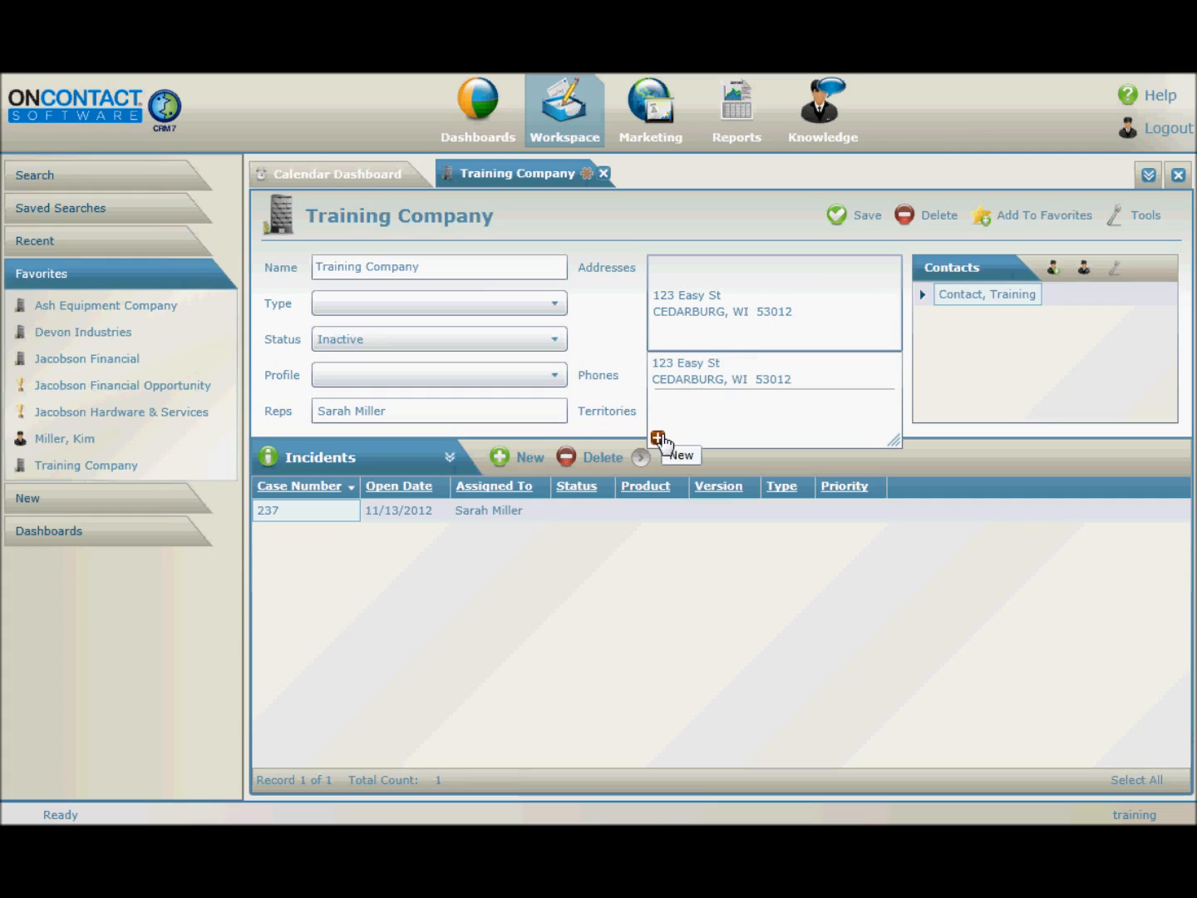
pyautogui.moveTo(828, 368)
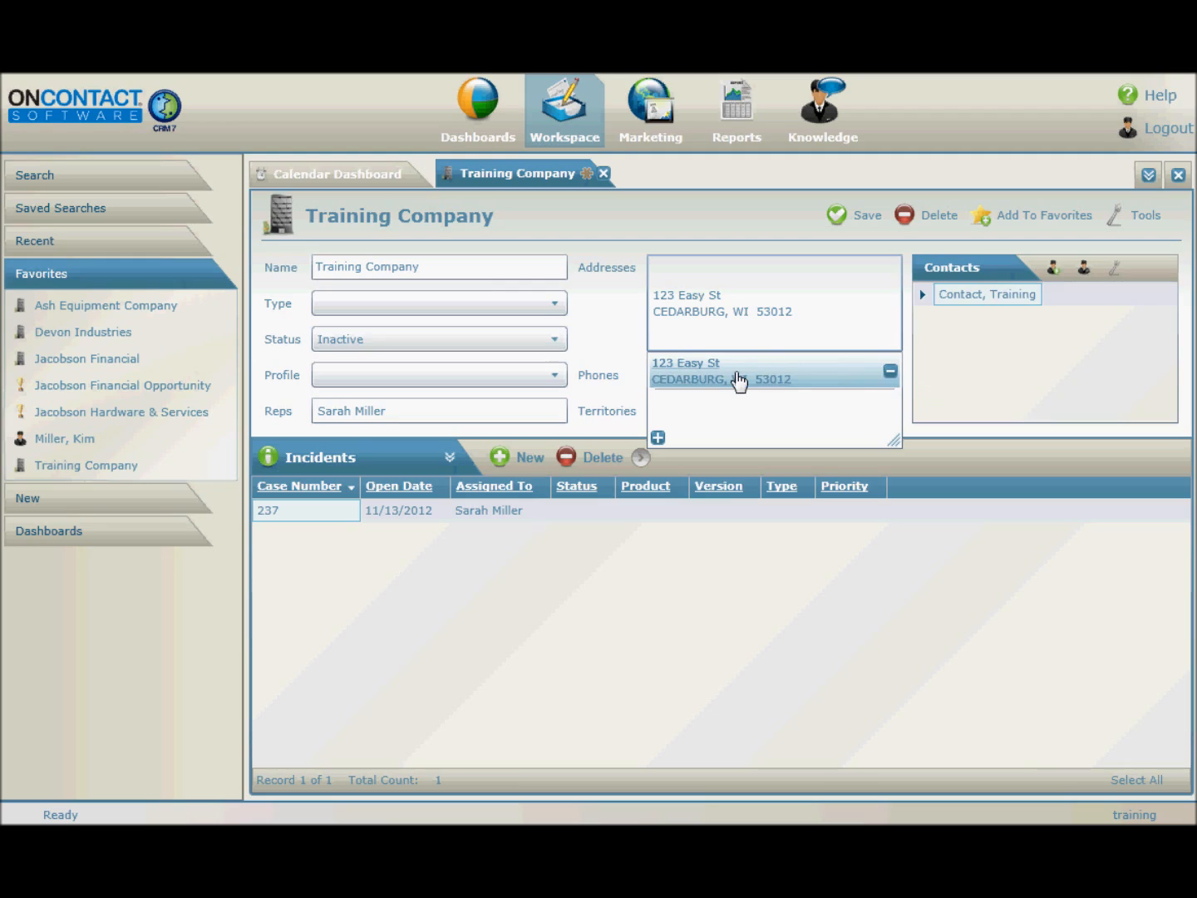
pyautogui.click(699, 377)
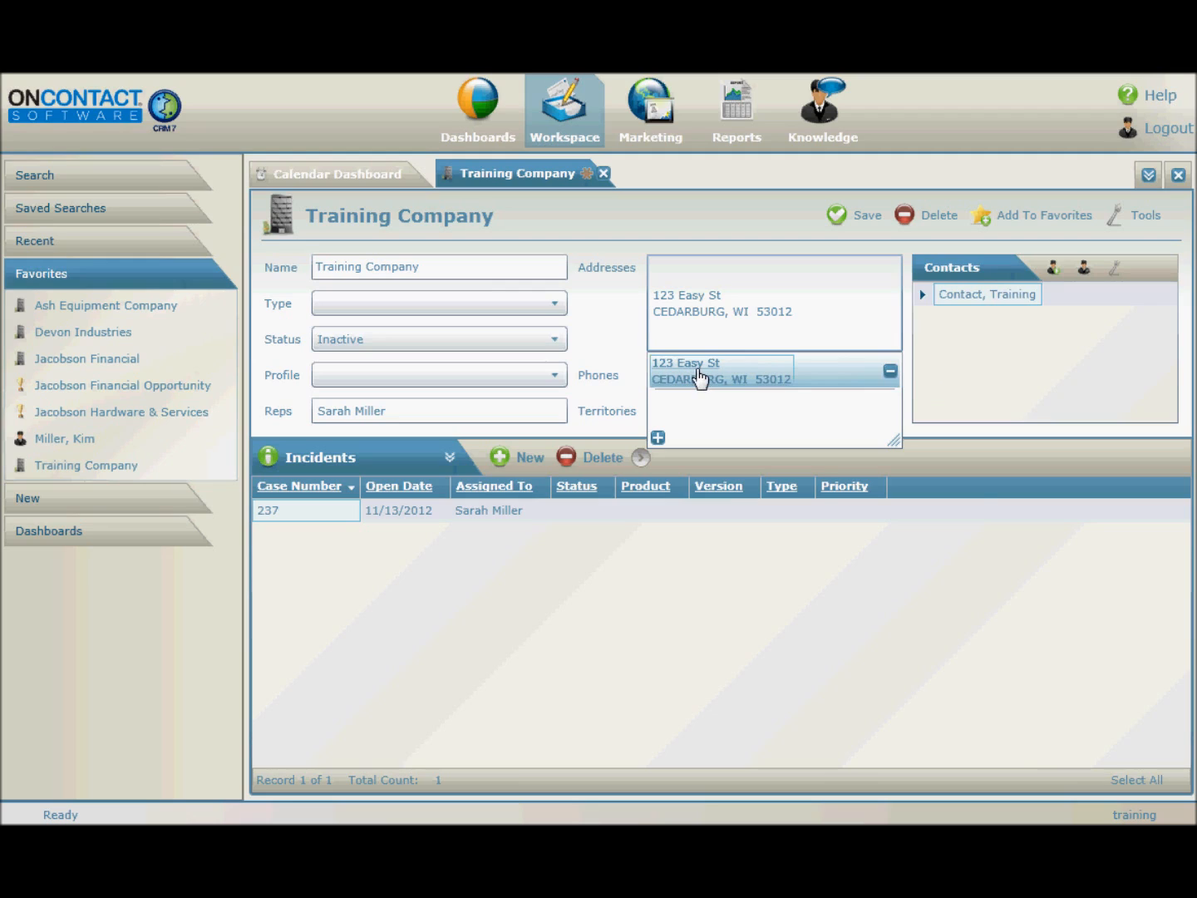
pyautogui.doubleClick(699, 378)
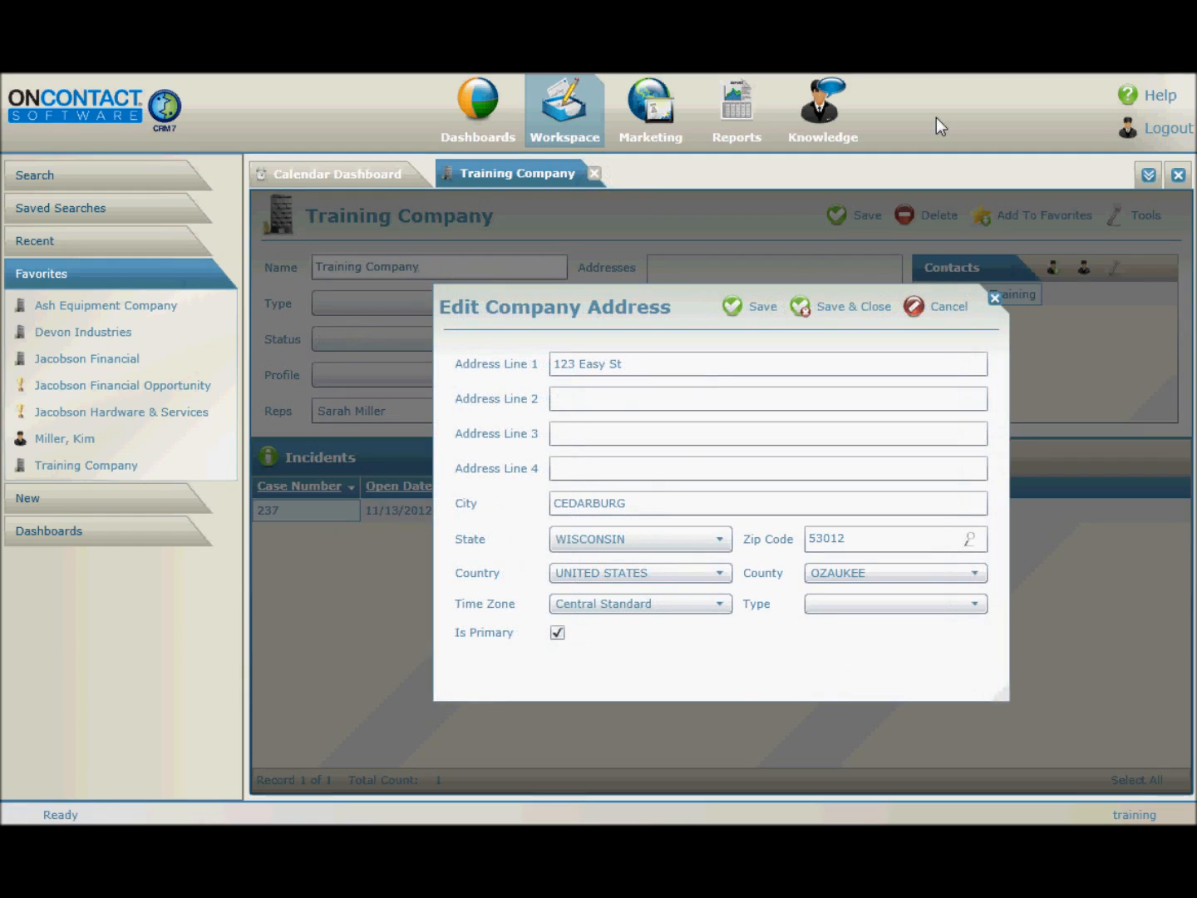
pyautogui.click(993, 299)
# Step: Start a new activity from Training Company's Activities page and set its action to Appointment
pyautogui.click(449, 457)
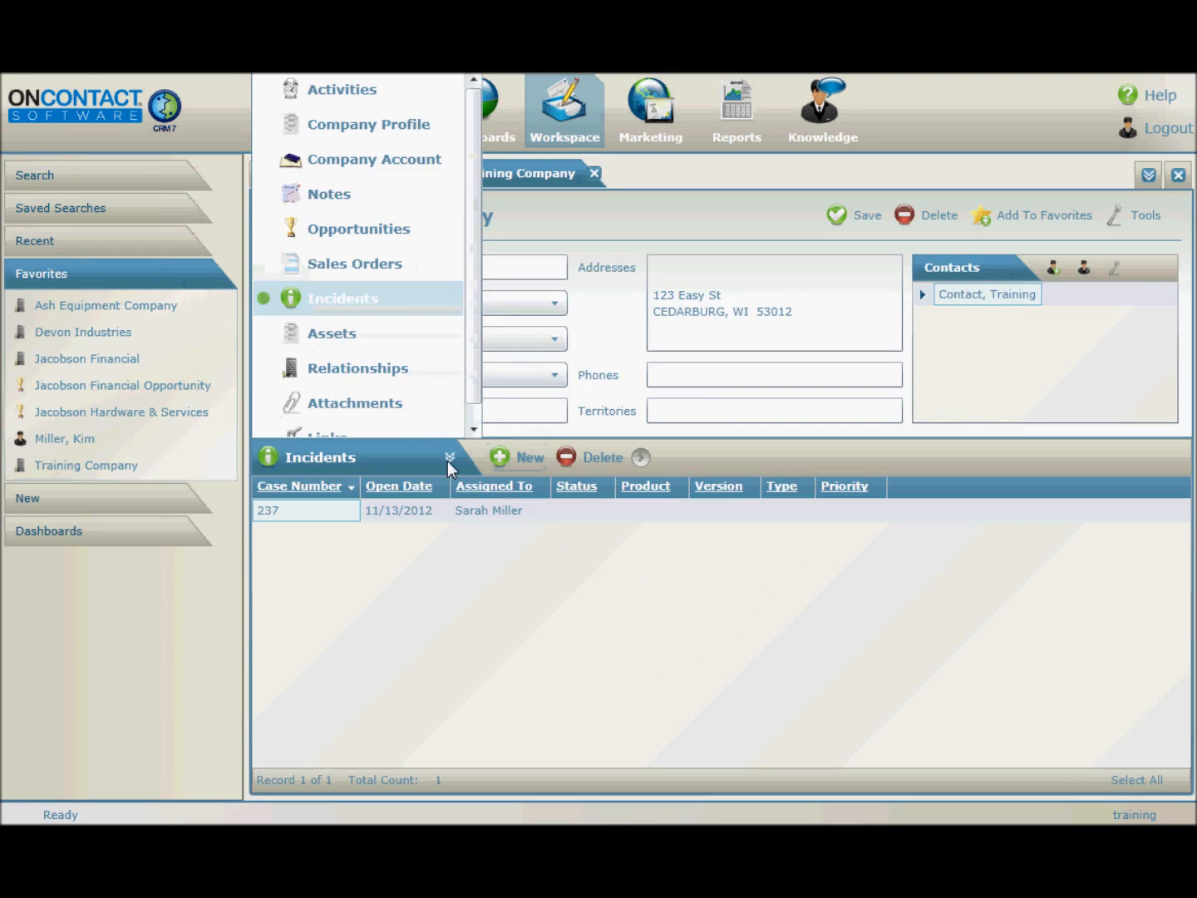
pyautogui.click(356, 93)
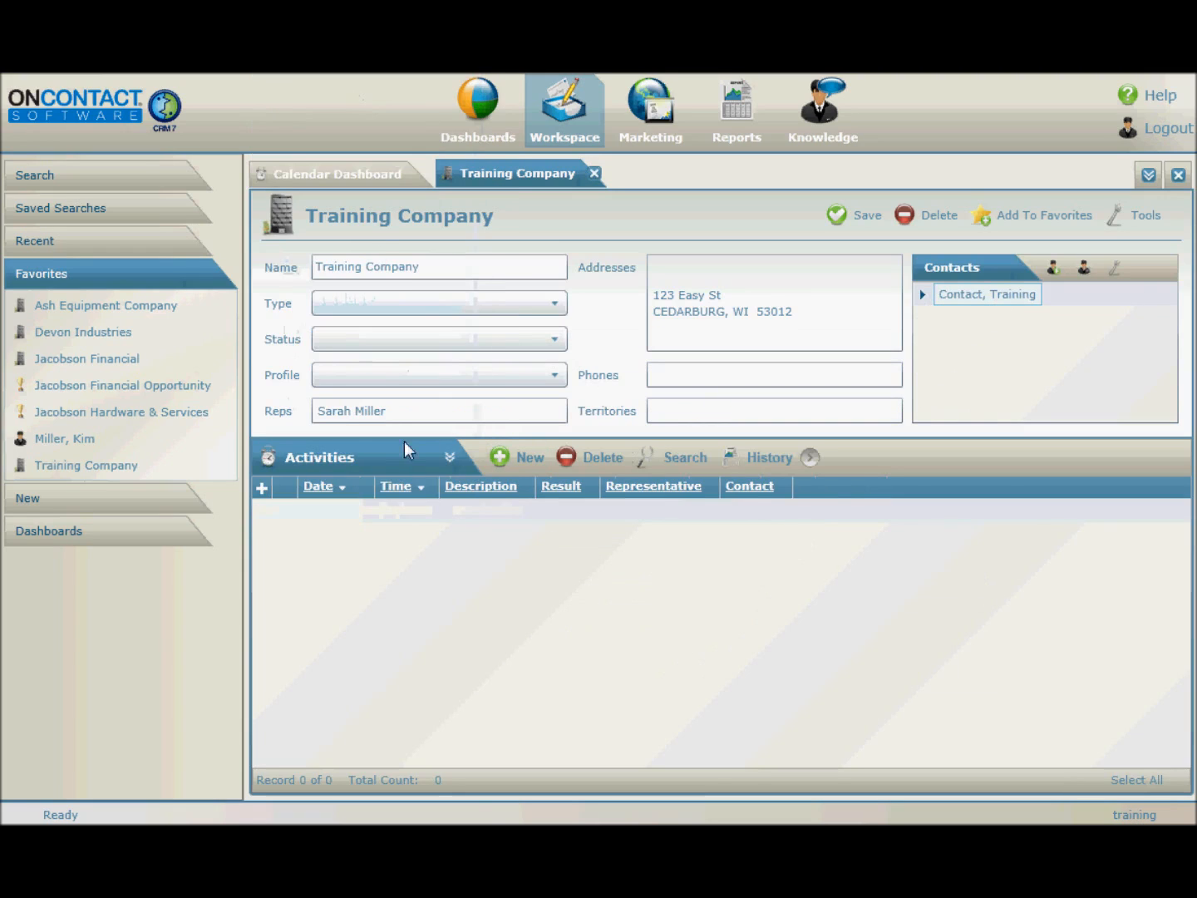
pyautogui.click(522, 459)
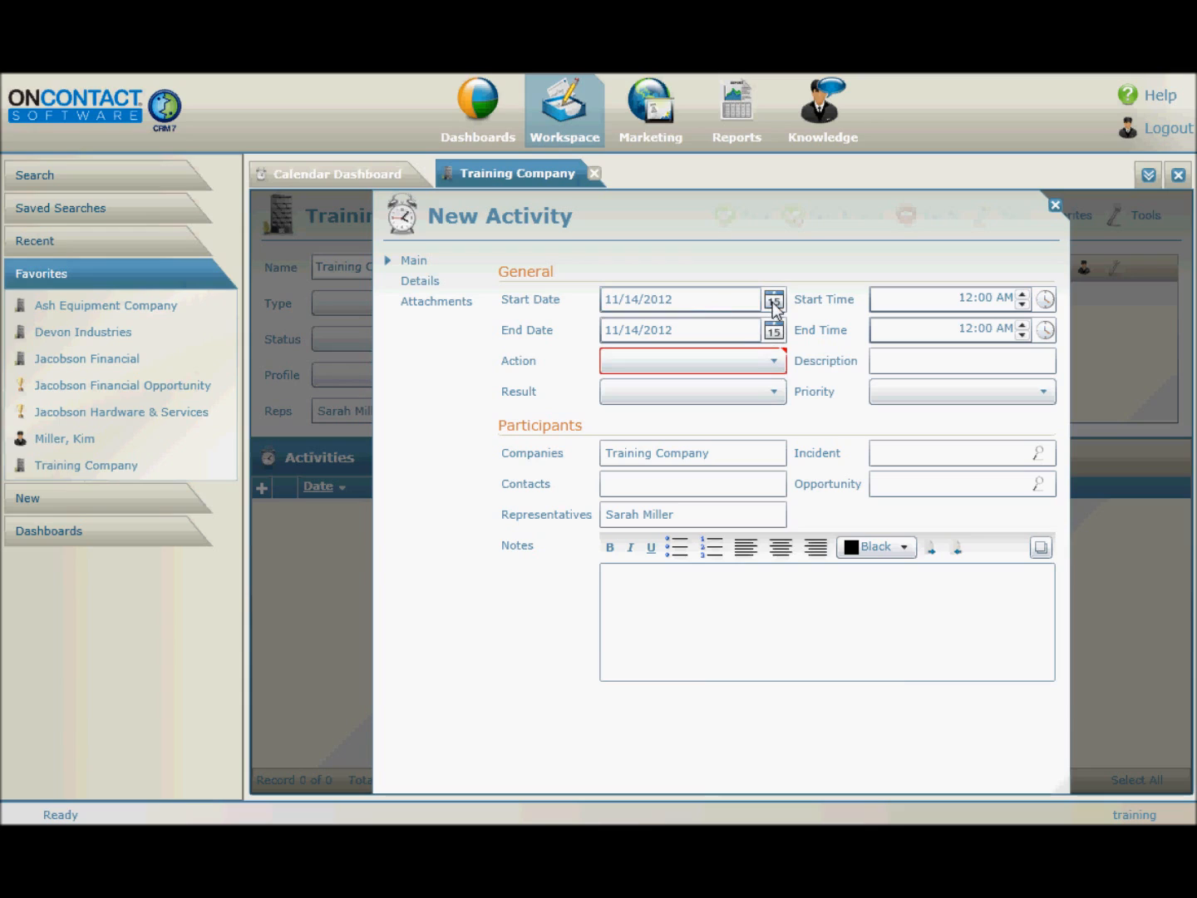
pyautogui.click(772, 362)
pyautogui.click(715, 409)
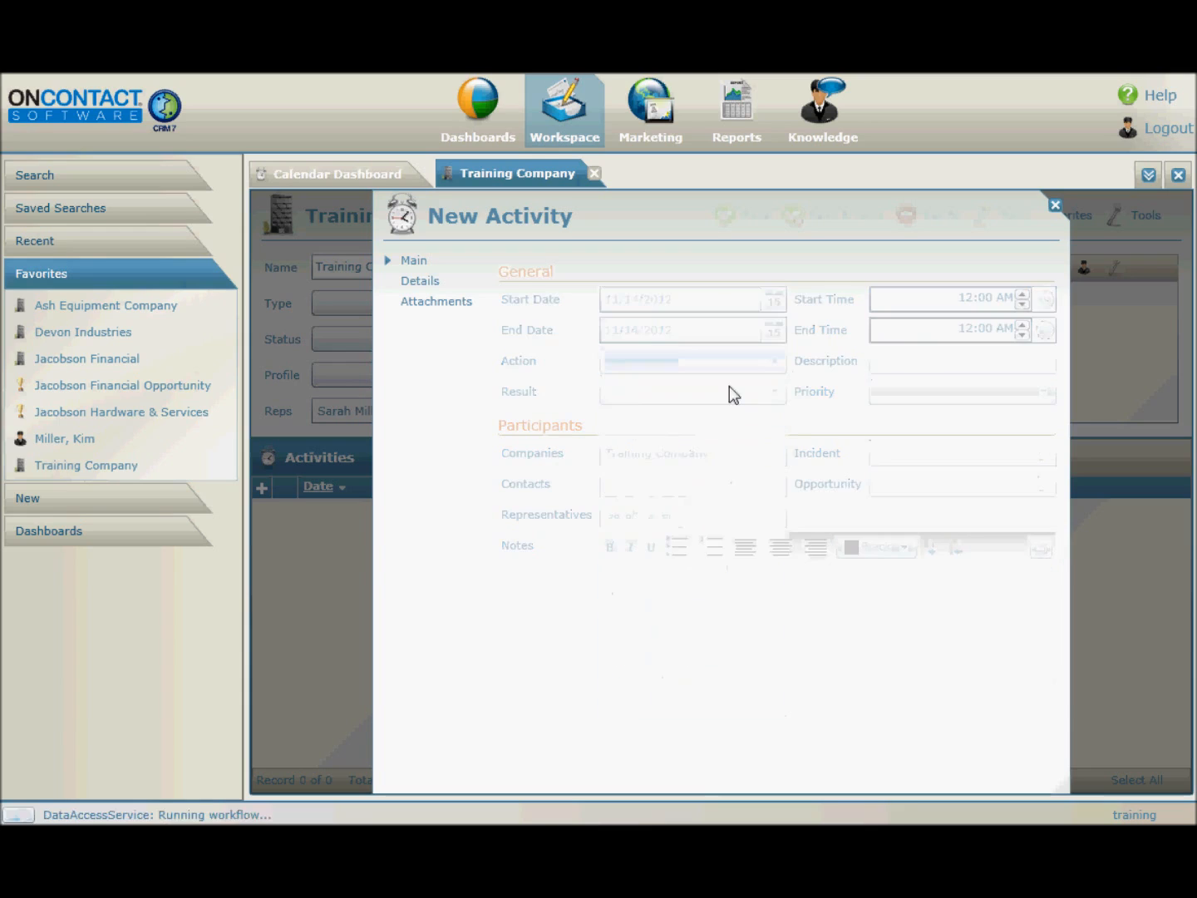
# Step: Set the appointment's start date to 11/15/2012, save the activity and bring up its export and email options
pyautogui.click(773, 300)
pyautogui.click(714, 412)
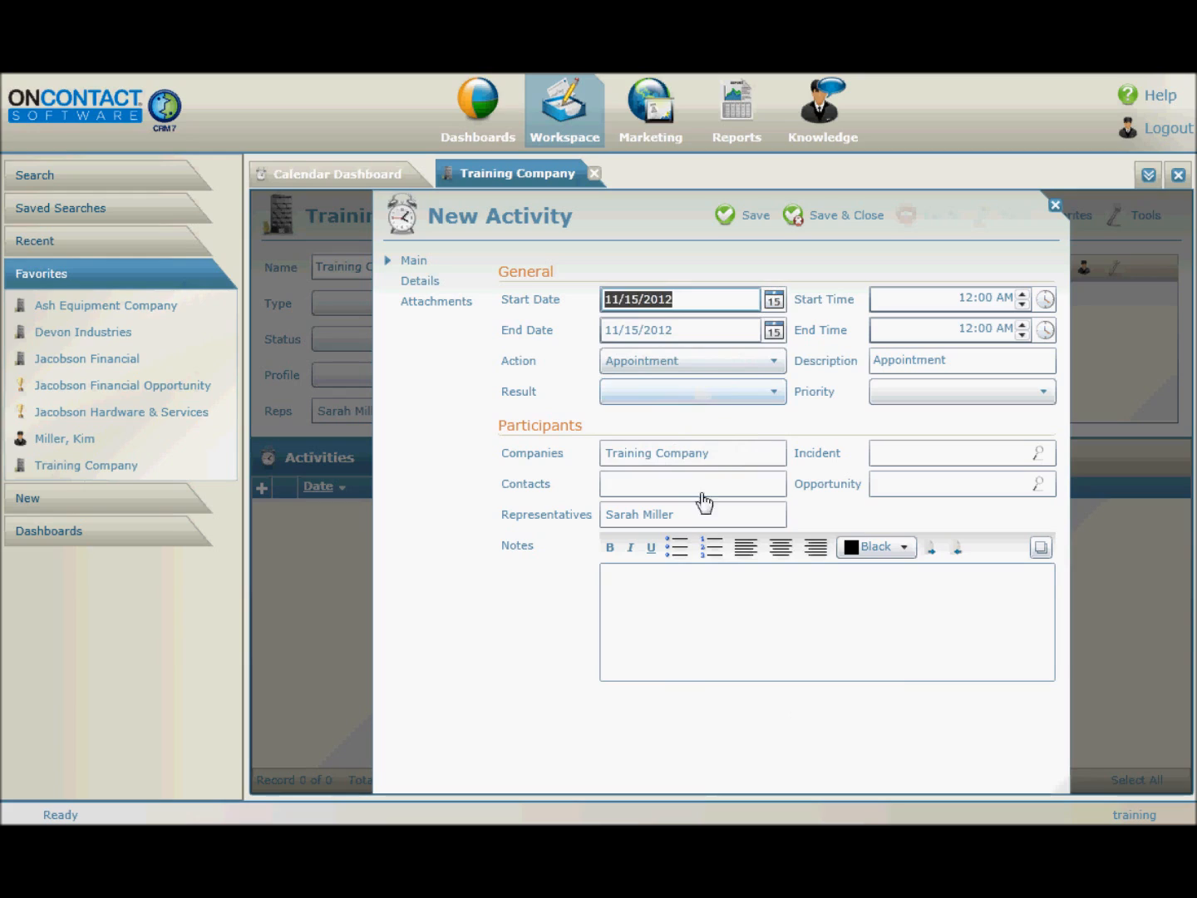
pyautogui.click(680, 616)
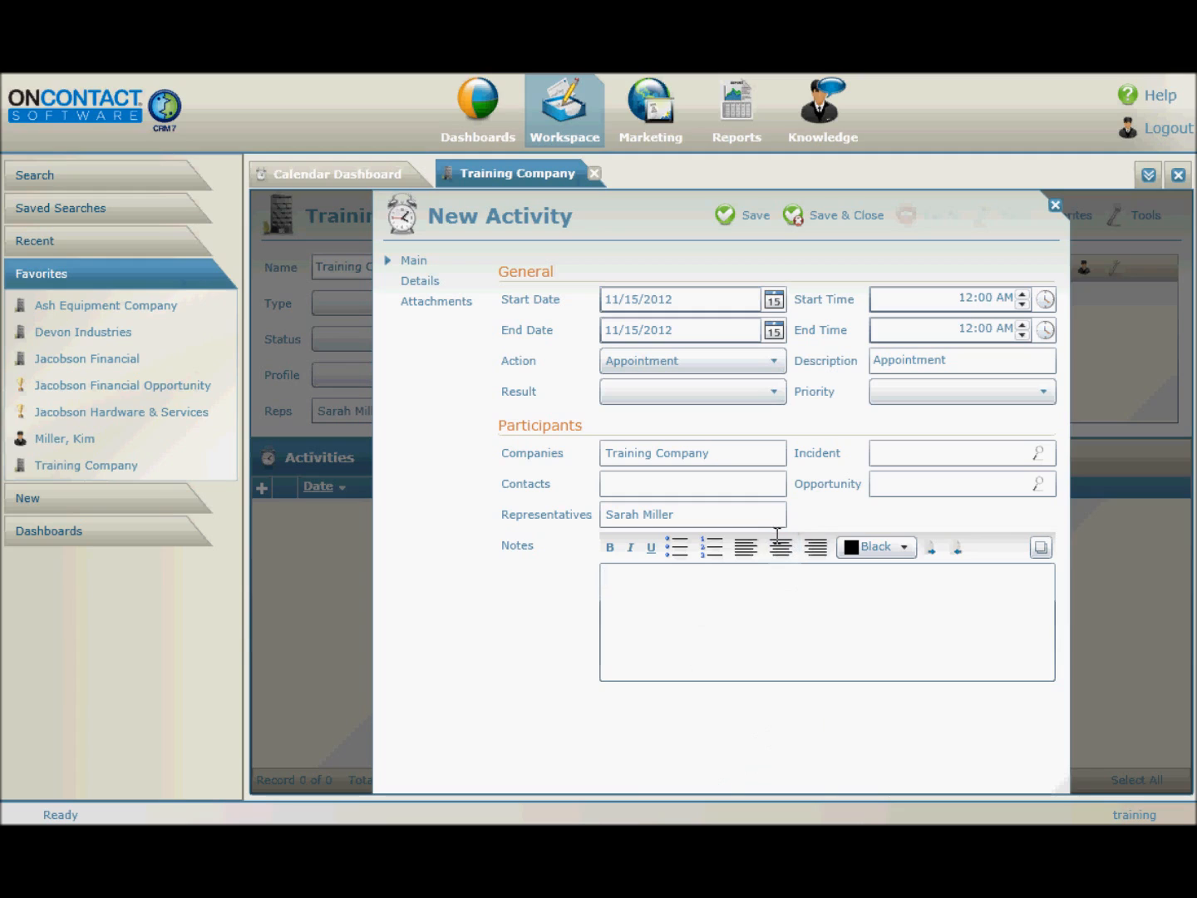
pyautogui.click(724, 216)
pyautogui.click(1003, 220)
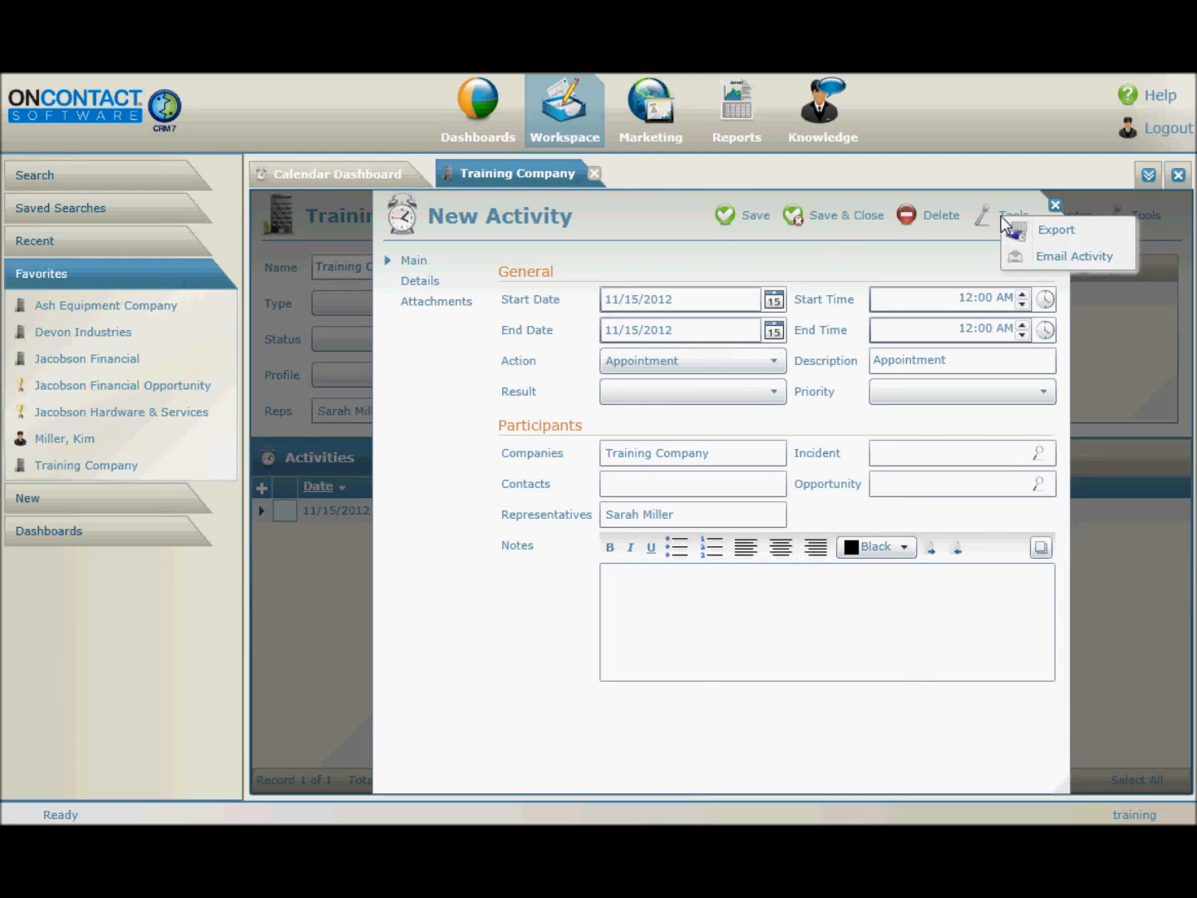